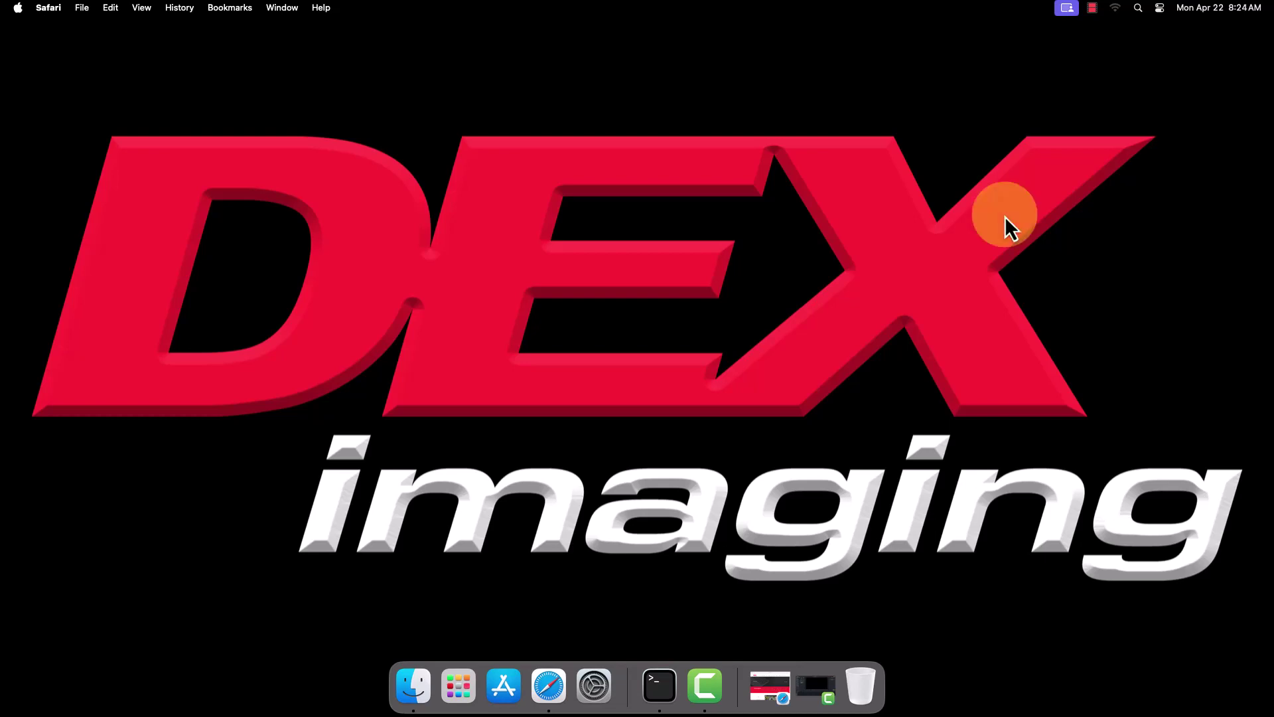
Check this Mac's model and macOS version in About This Mac, then close the window
{"action": "left_click", "coordinate": [19, 8]}
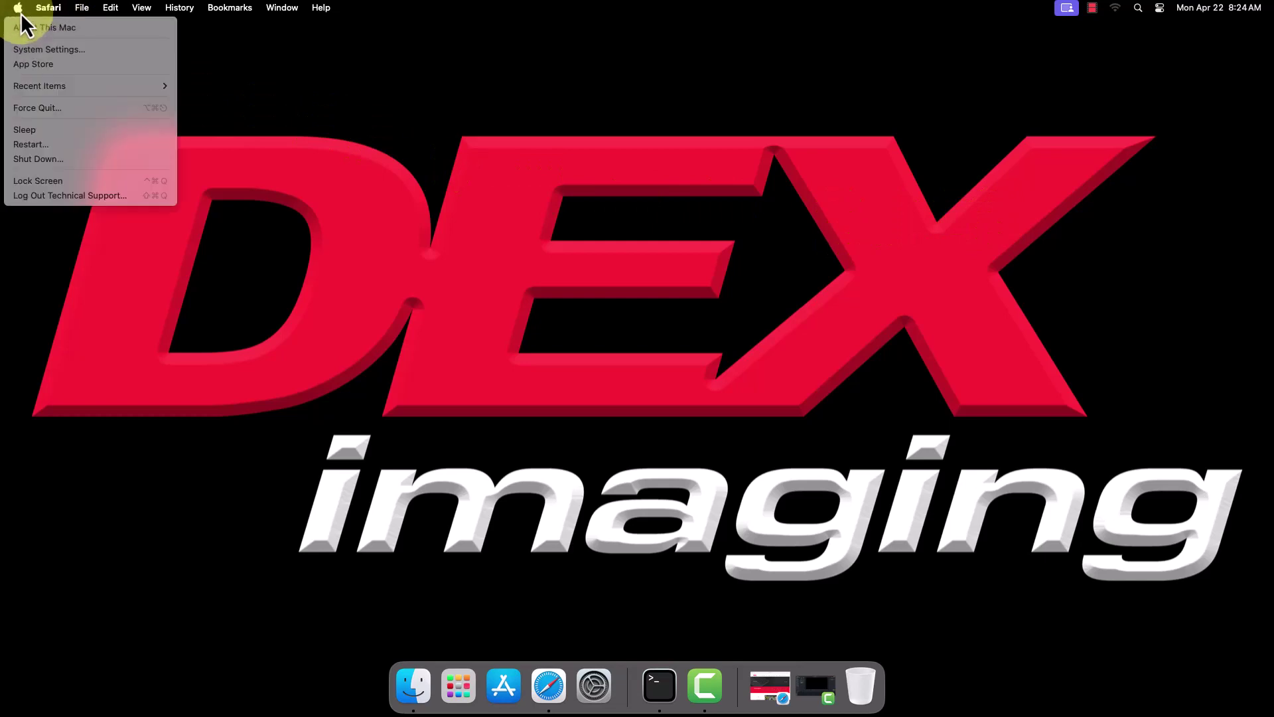
{"action": "left_click", "coordinate": [23, 27]}
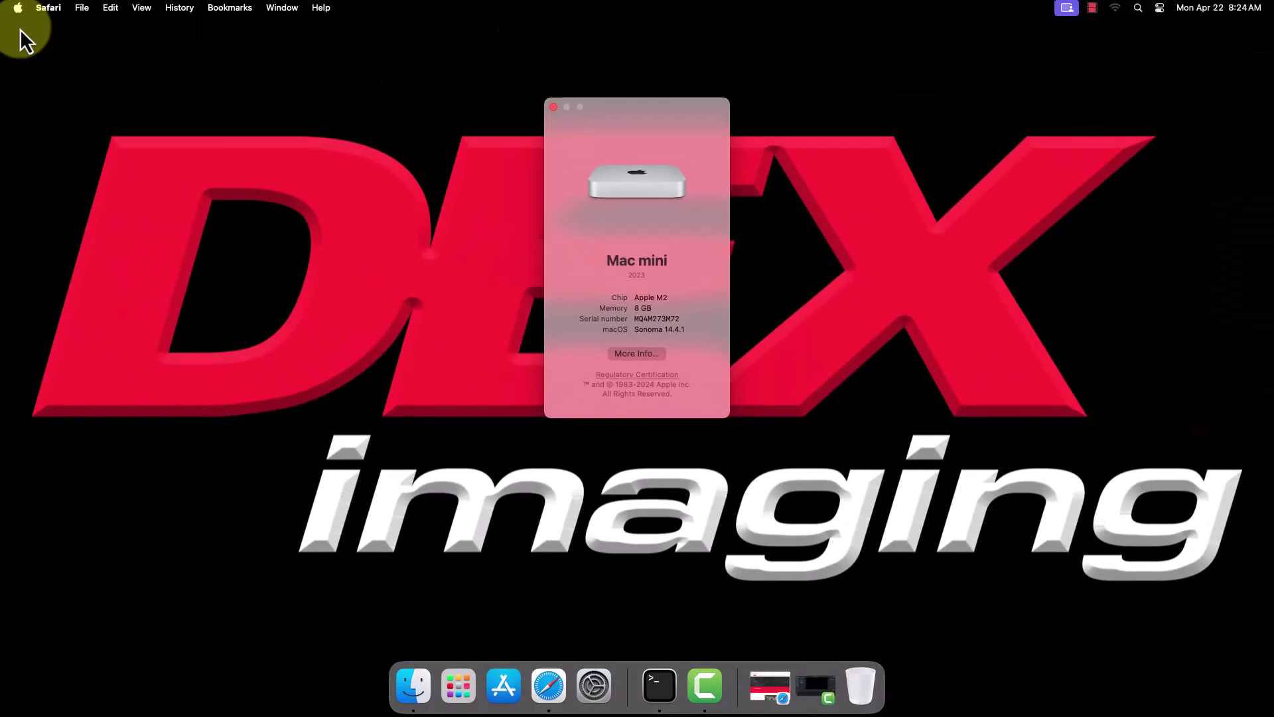
{"action": "left_click", "coordinate": [554, 107]}
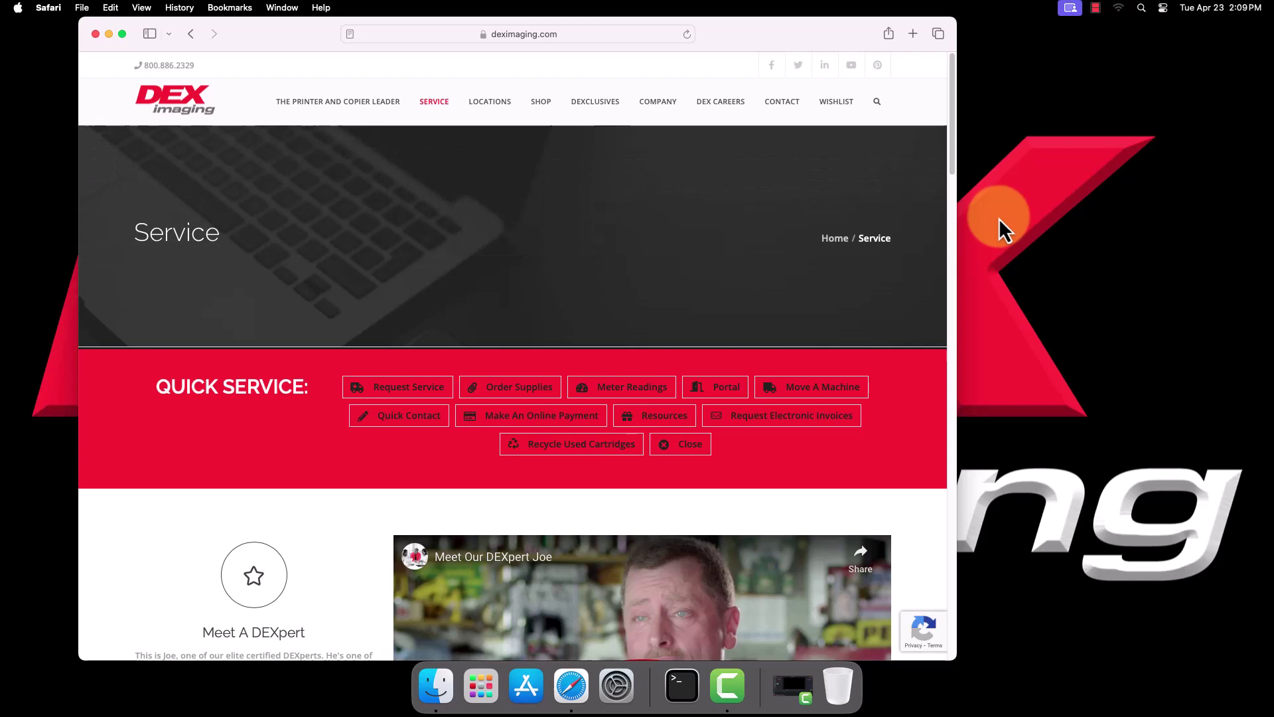
Go from DEX Imaging's Resources to Canon Downloads and search the products for c357
{"action": "left_click", "coordinate": [660, 424]}
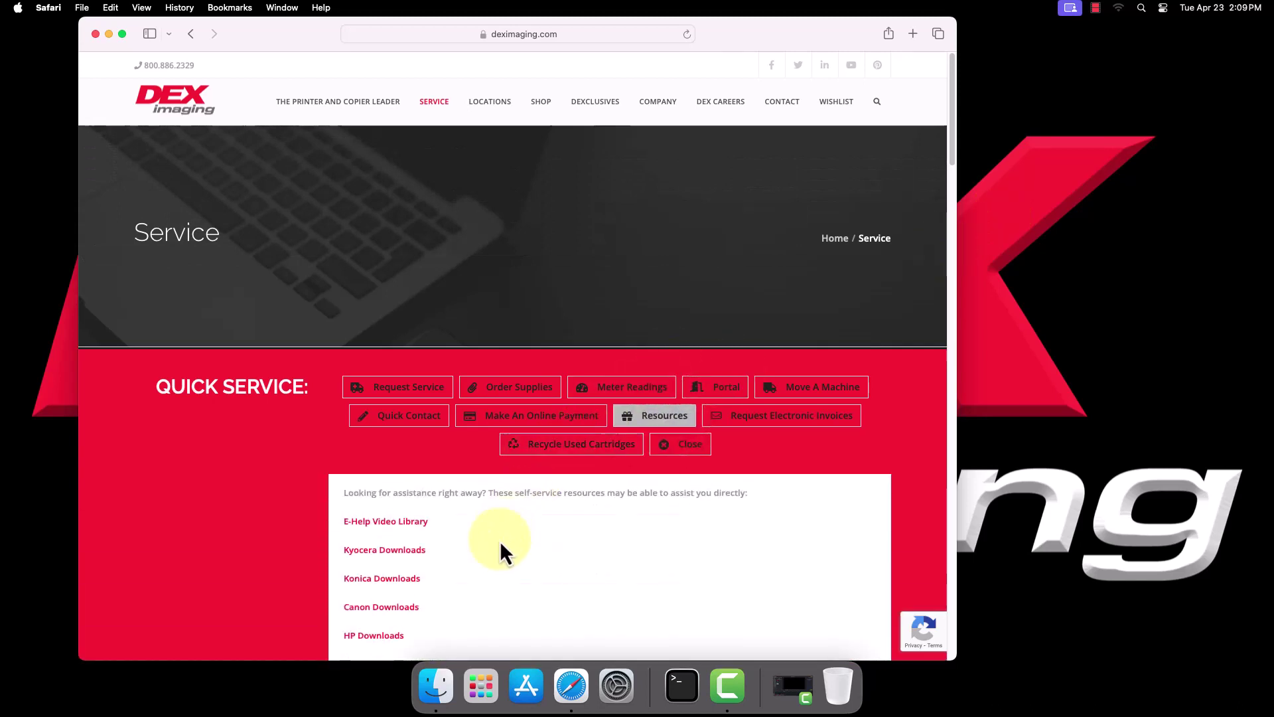
{"action": "left_click", "coordinate": [411, 607]}
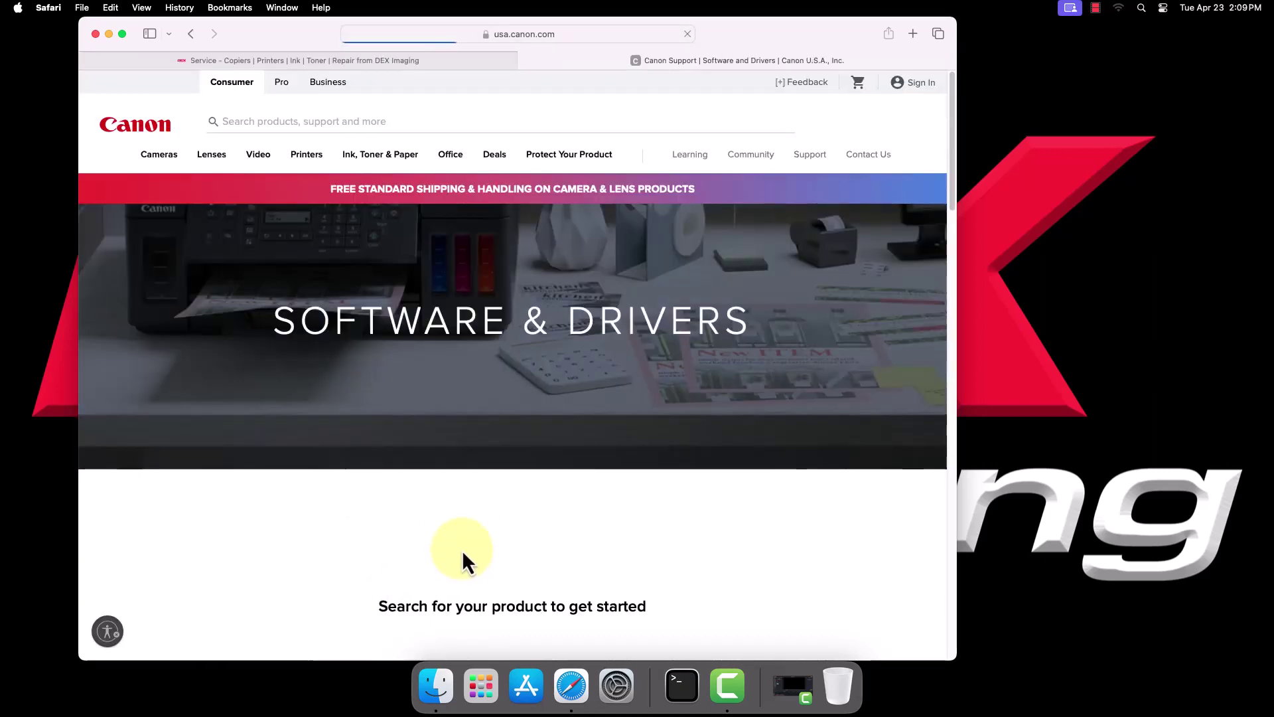
{"action": "scroll", "coordinate": [463, 550], "scroll_direction": "down", "scroll_amount": 4}
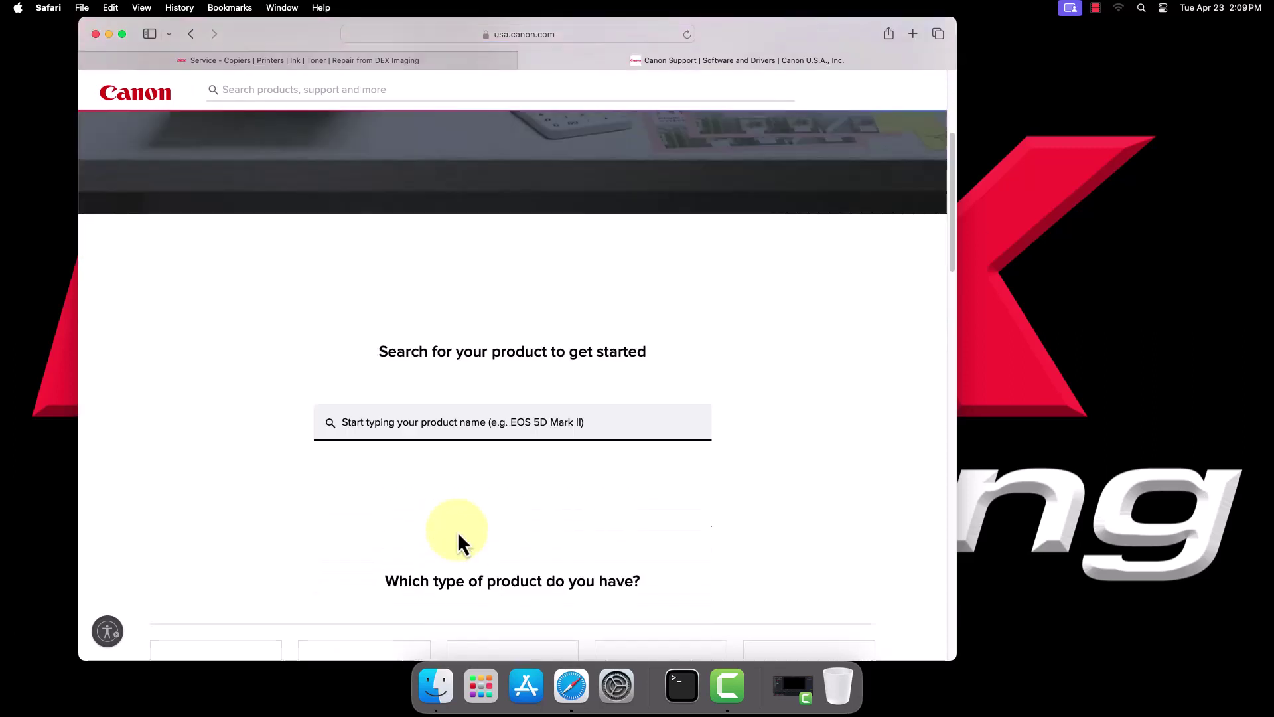
{"action": "left_click", "coordinate": [474, 427]}
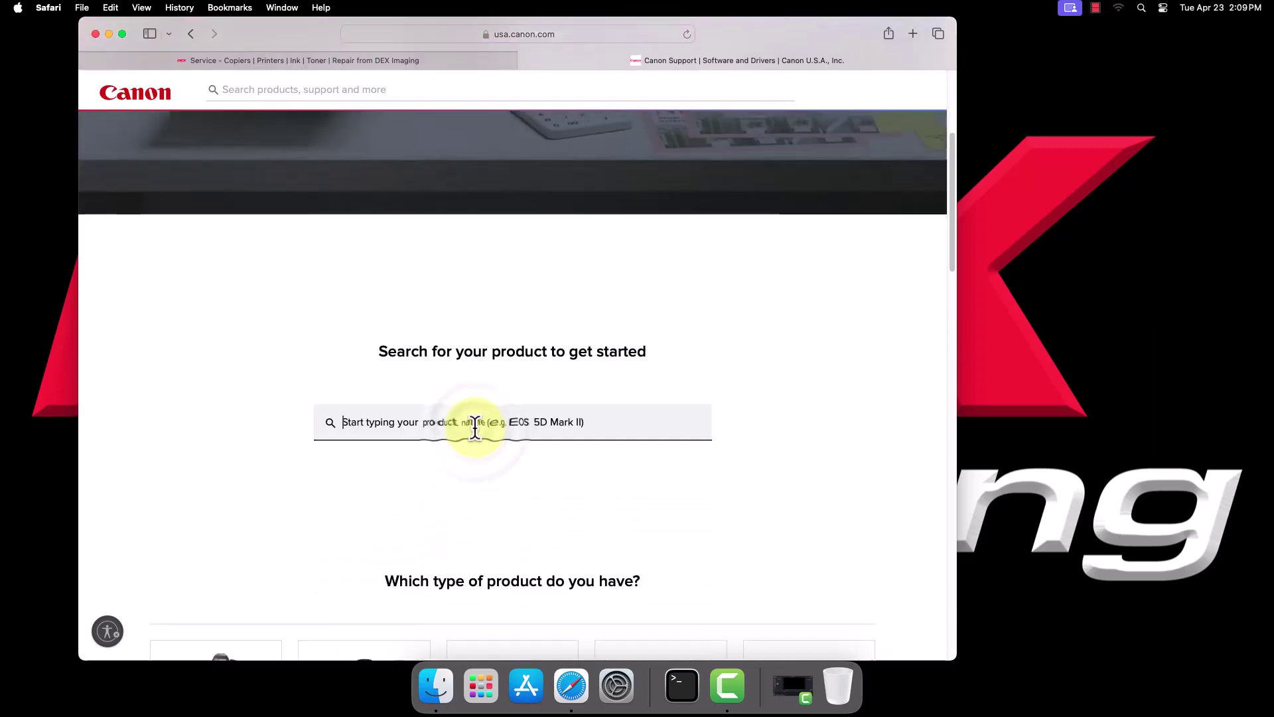
{"action": "type", "text": "c357"}
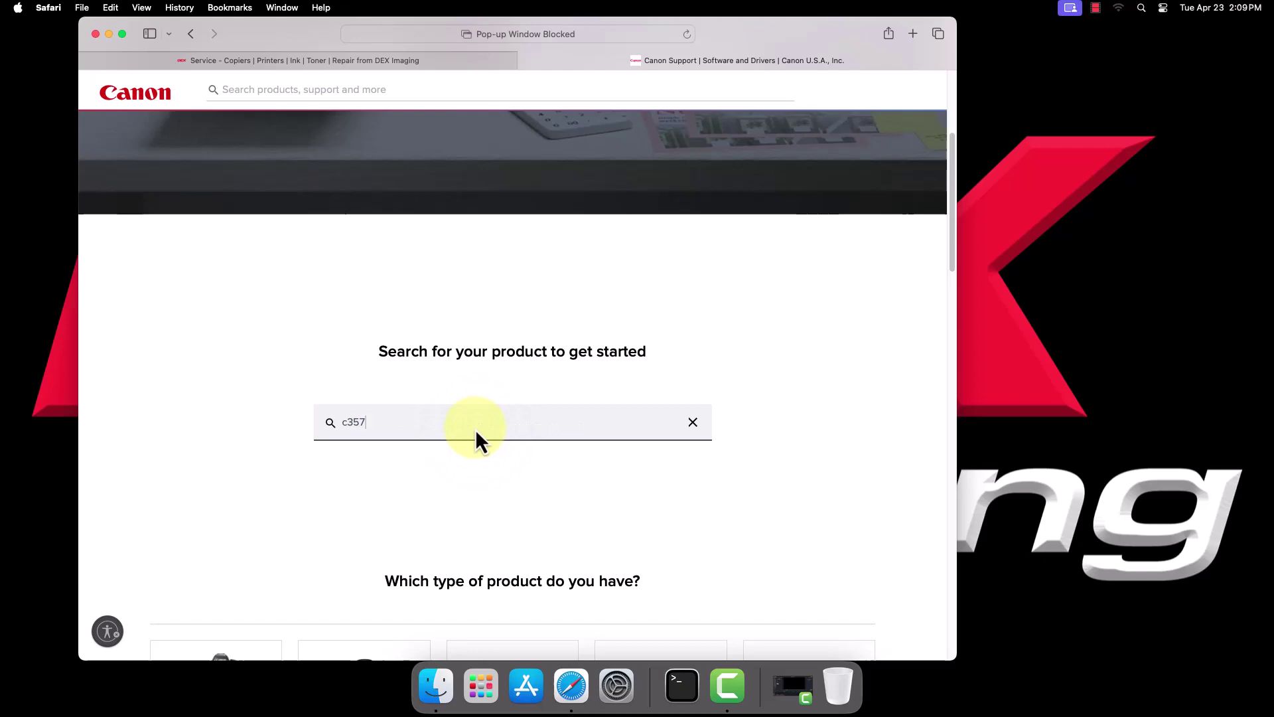
On the imageRUNNER ADVANCE DX C357iF page, filter to macOS Sonoma v14 and download UFRII_V10.19.16_Mac.zip
{"action": "left_click", "coordinate": [473, 457]}
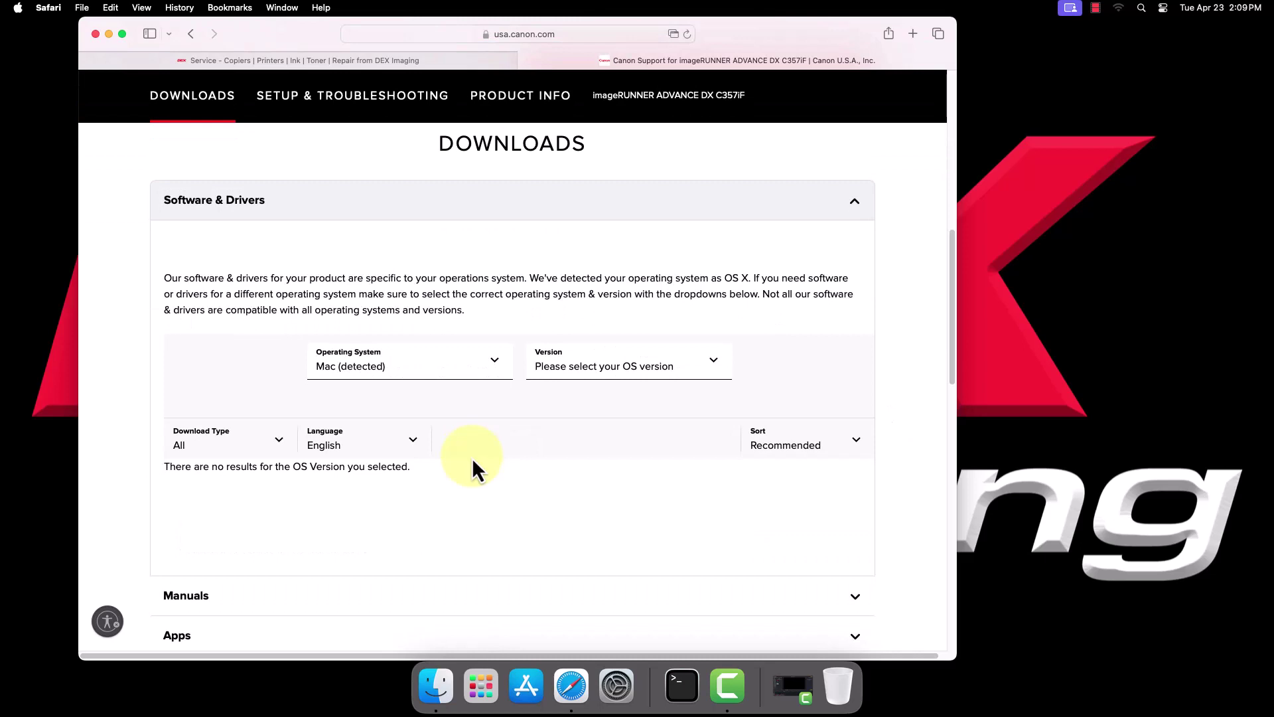
{"action": "left_click", "coordinate": [570, 379]}
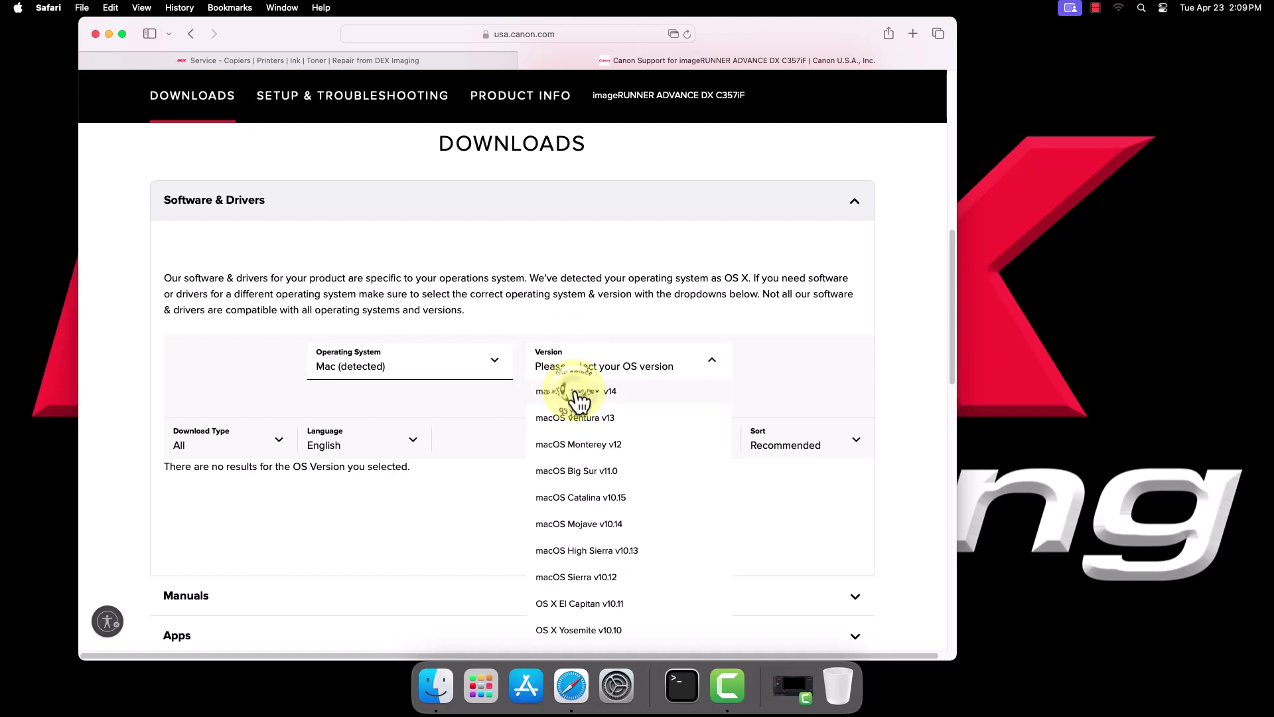
{"action": "left_click", "coordinate": [577, 392]}
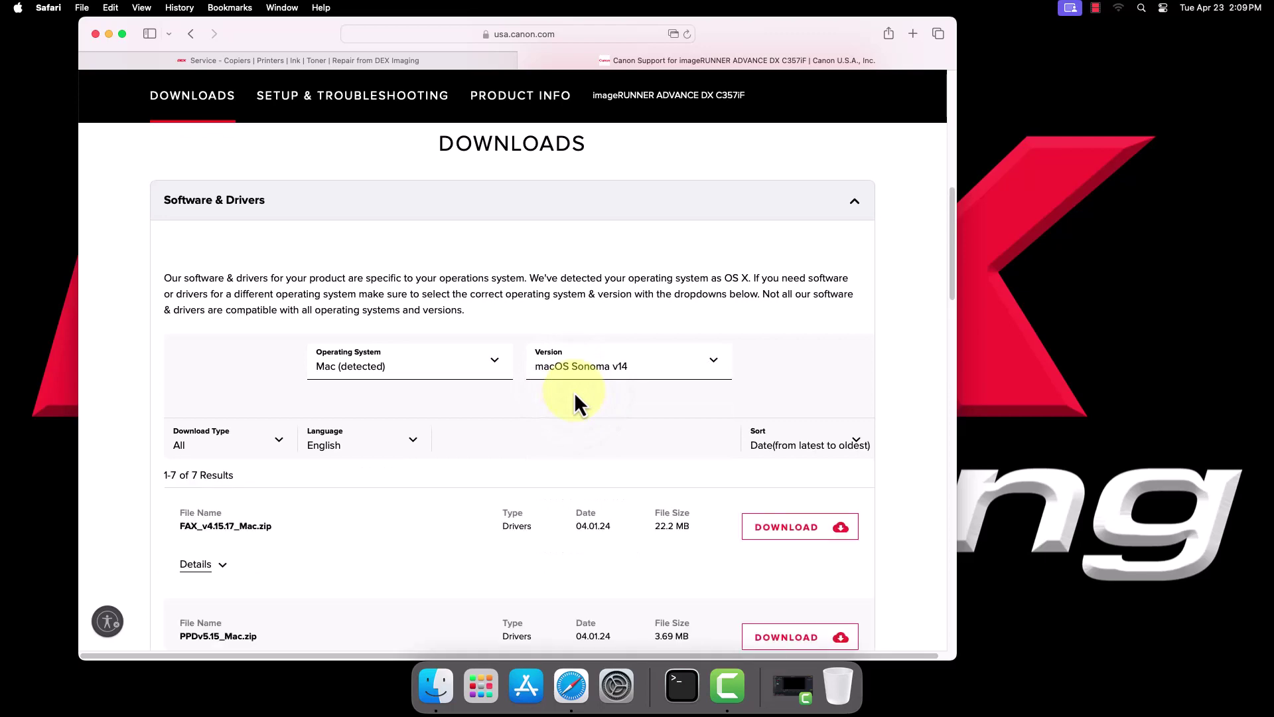
{"action": "scroll", "coordinate": [540, 424], "scroll_direction": "down", "scroll_amount": 3}
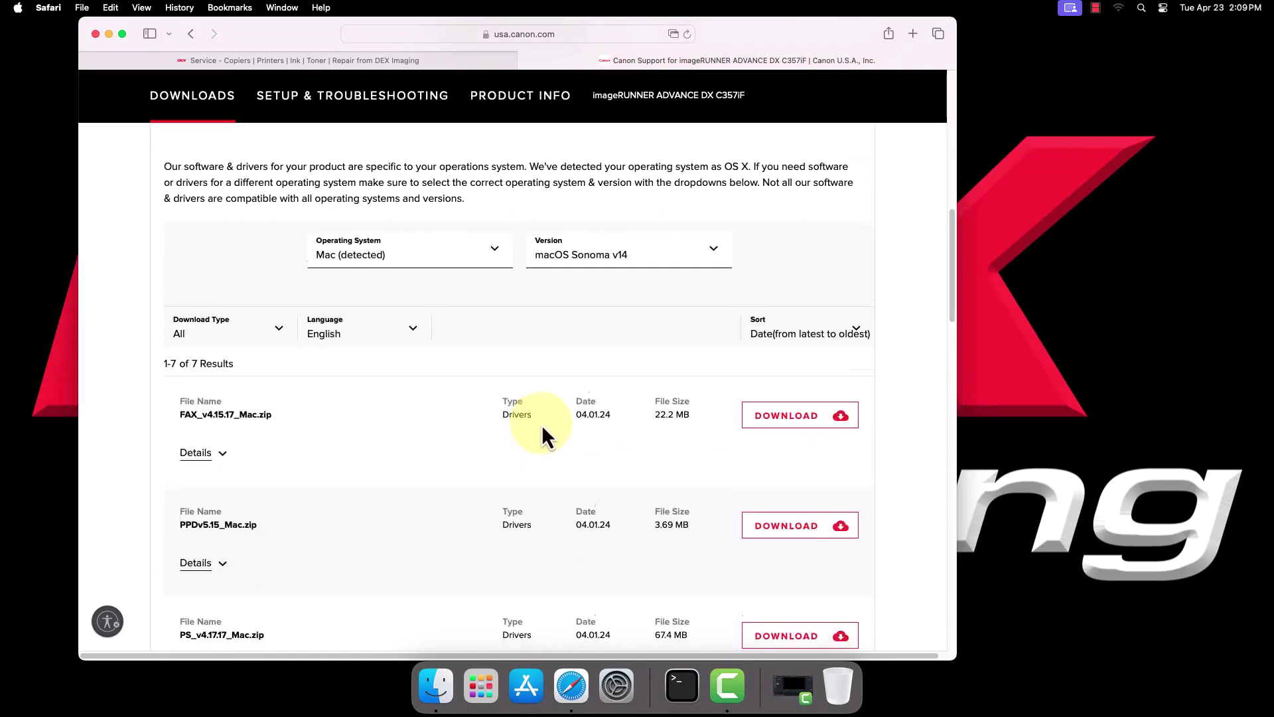
{"action": "scroll", "coordinate": [541, 424], "scroll_direction": "down", "scroll_amount": 8}
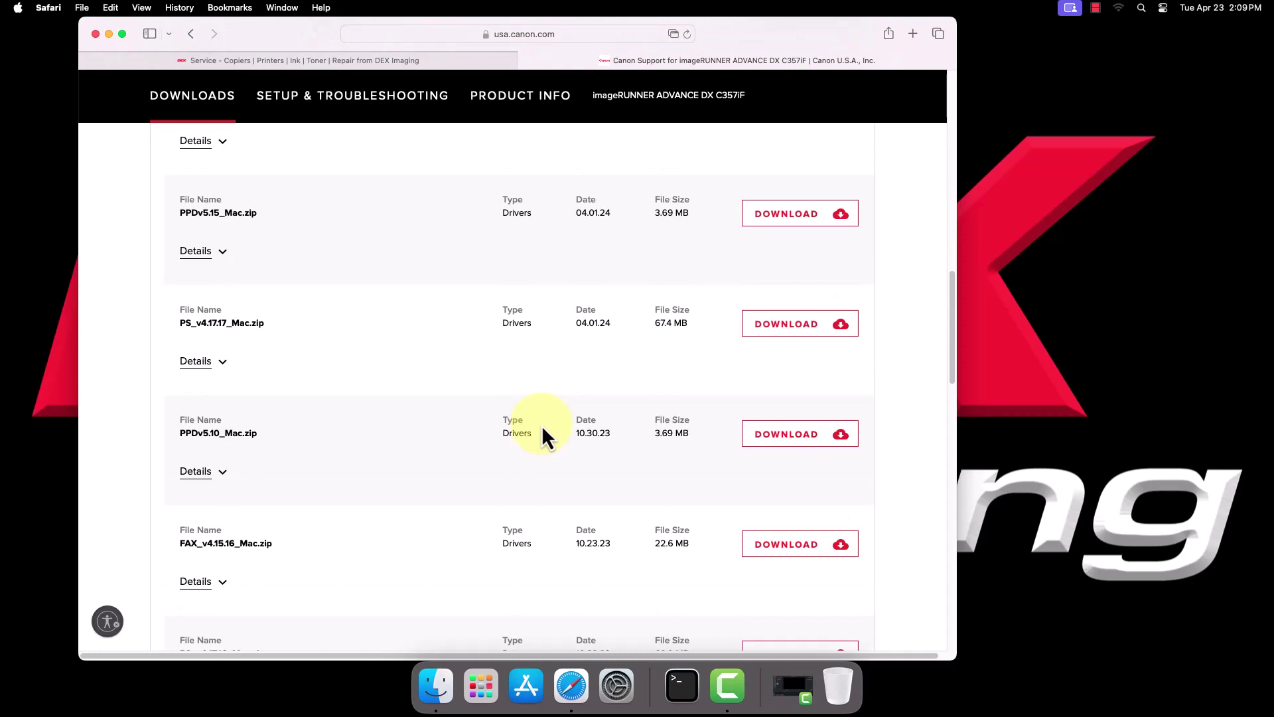
{"action": "scroll", "coordinate": [542, 426], "scroll_direction": "down", "scroll_amount": 6}
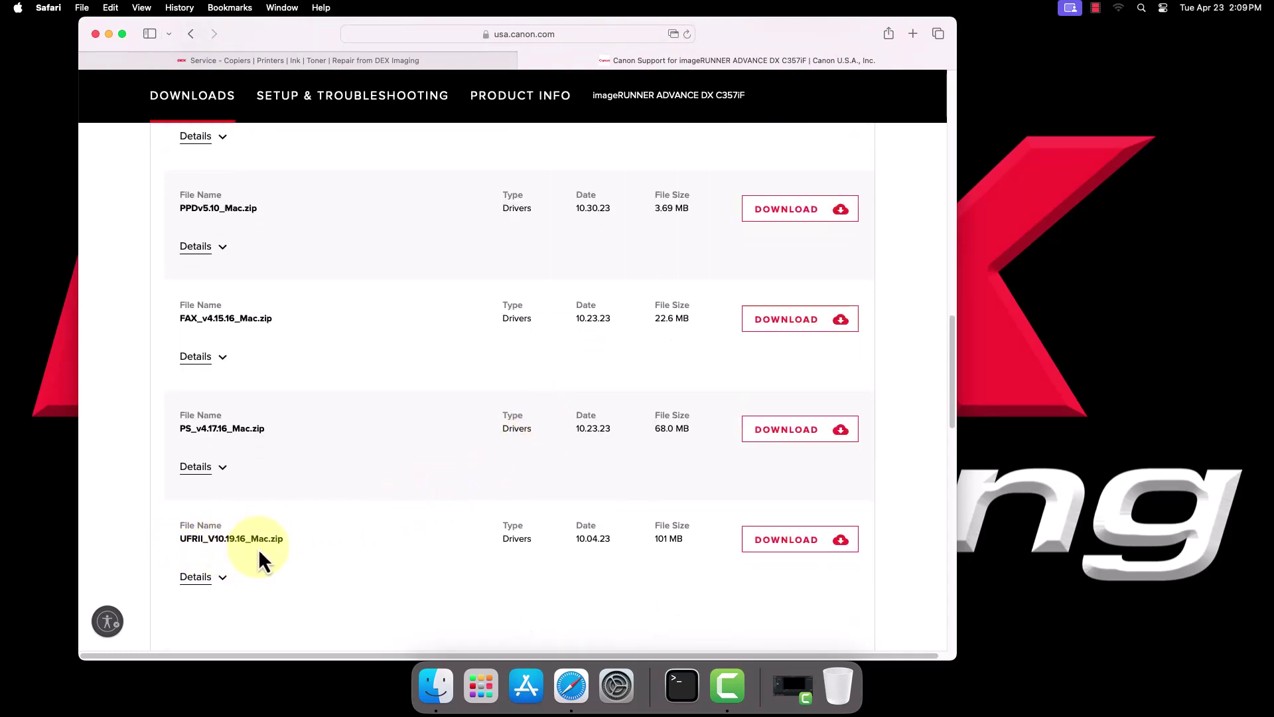
{"action": "left_click", "coordinate": [789, 547]}
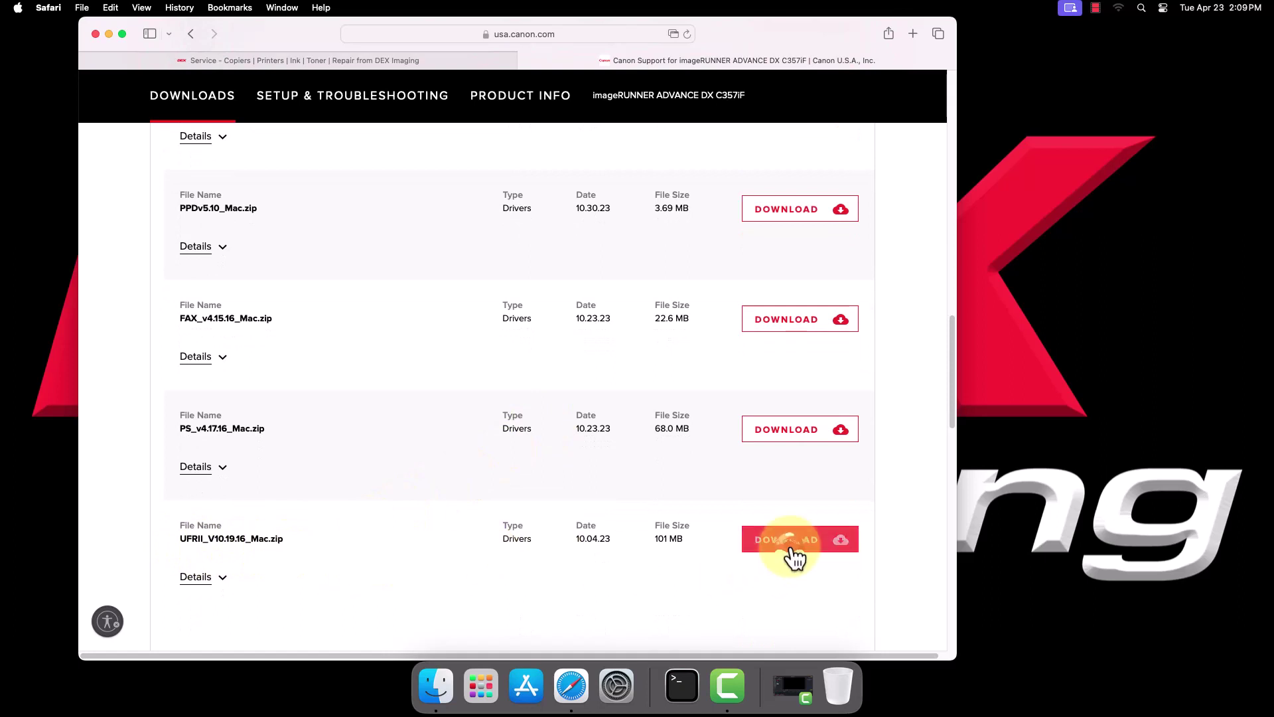
Allow the download, mount the UFRII disk image and launch its printer driver .pkg installer
{"action": "left_click", "coordinate": [616, 381]}
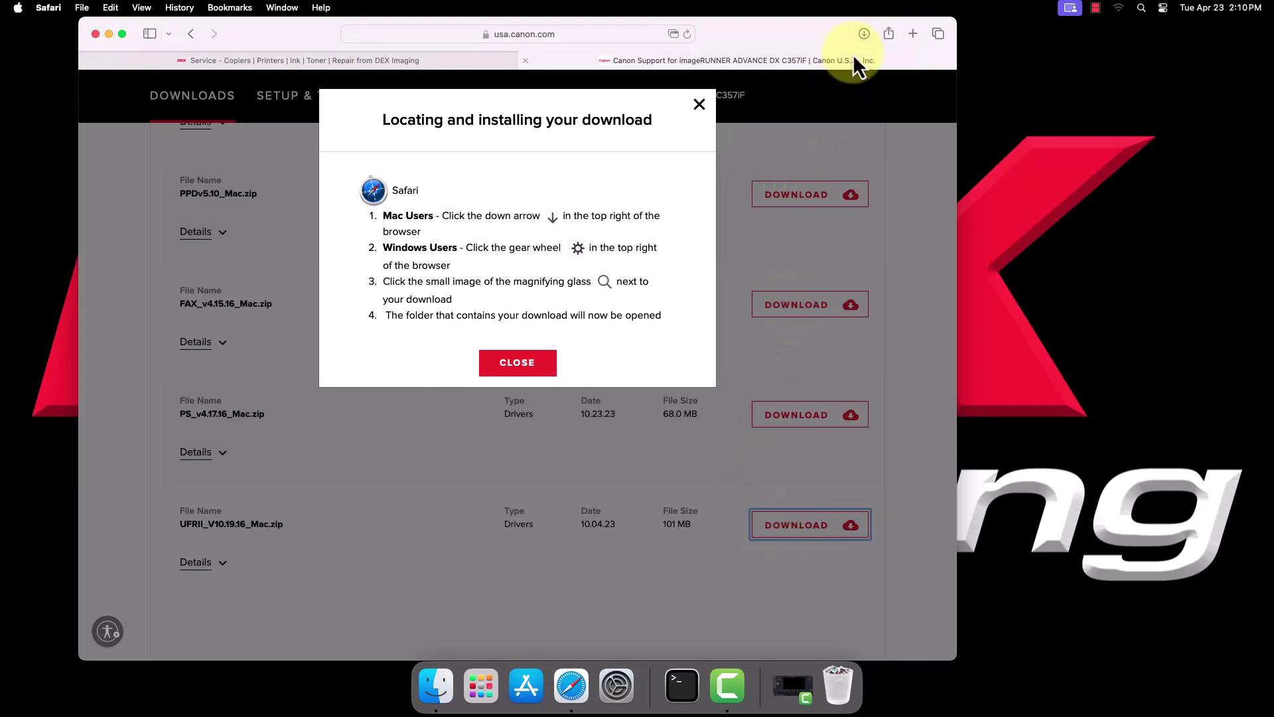
{"action": "left_click", "coordinate": [863, 33]}
{"action": "left_click", "coordinate": [815, 99]}
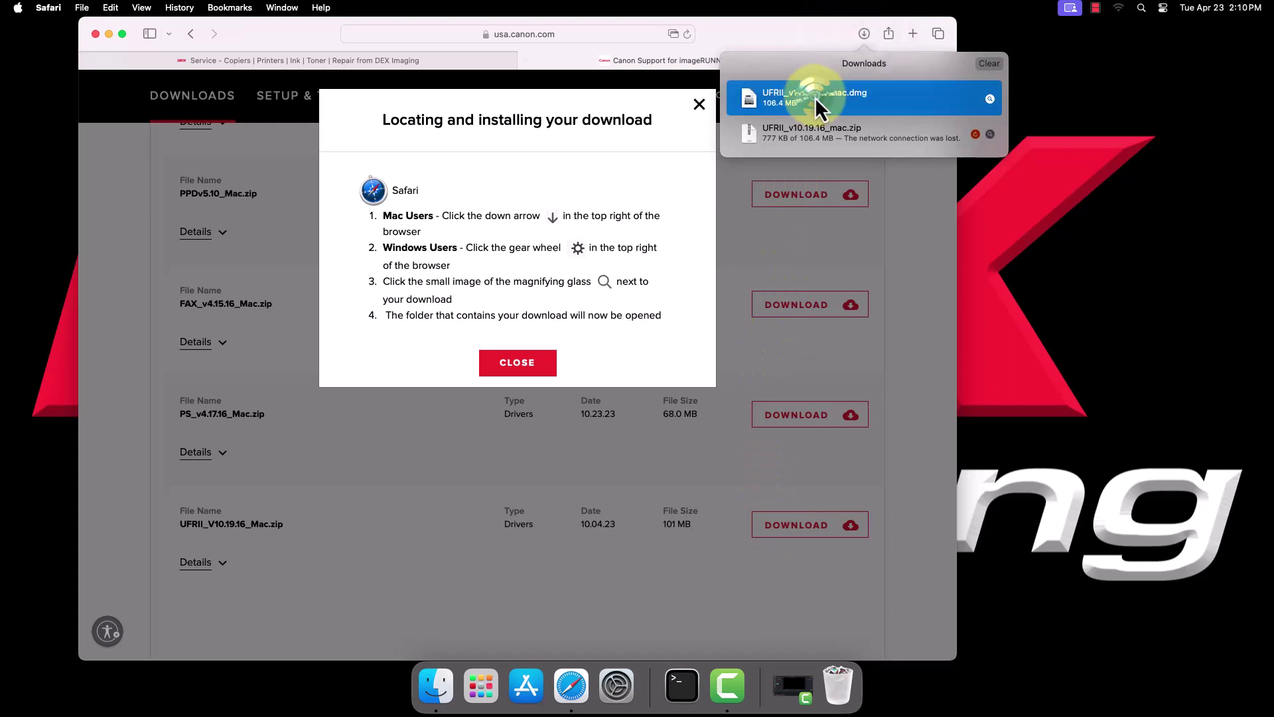
{"action": "double_click", "coordinate": [816, 98]}
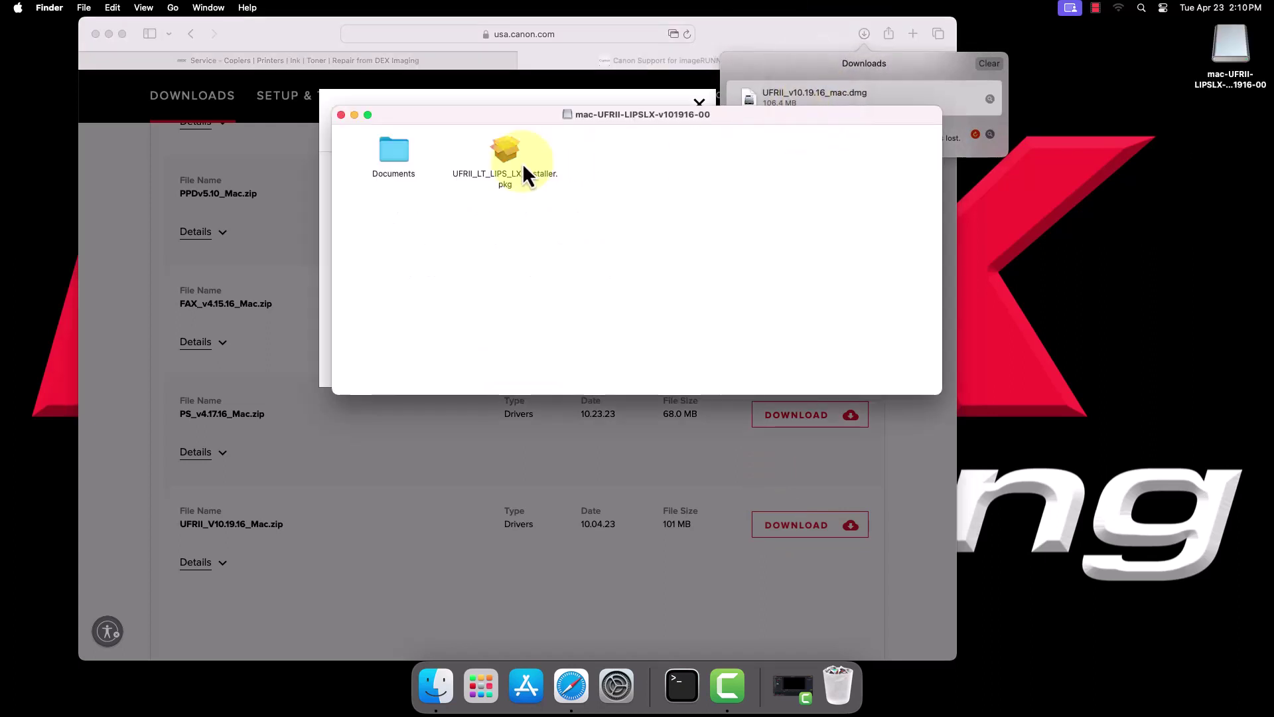
{"action": "double_click", "coordinate": [511, 156]}
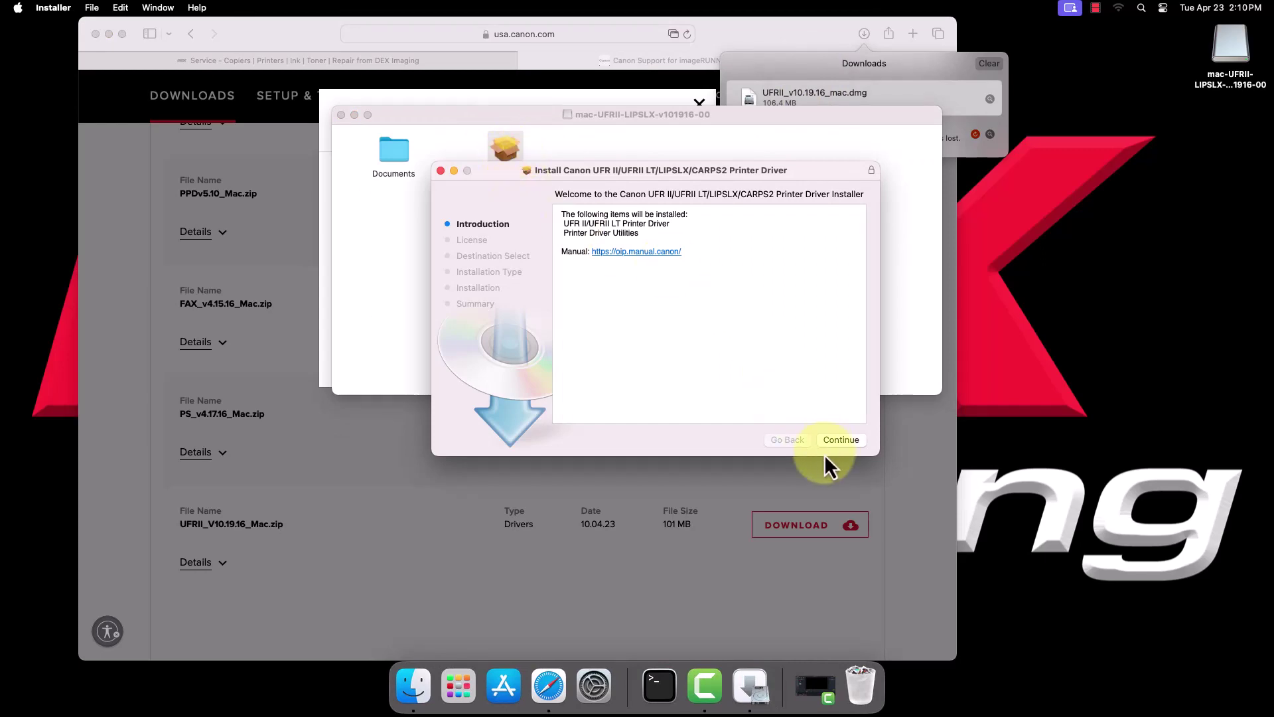
Accept the licence and install the Canon UFR II driver with the admin password, then trash the installer
{"action": "left_click", "coordinate": [832, 443]}
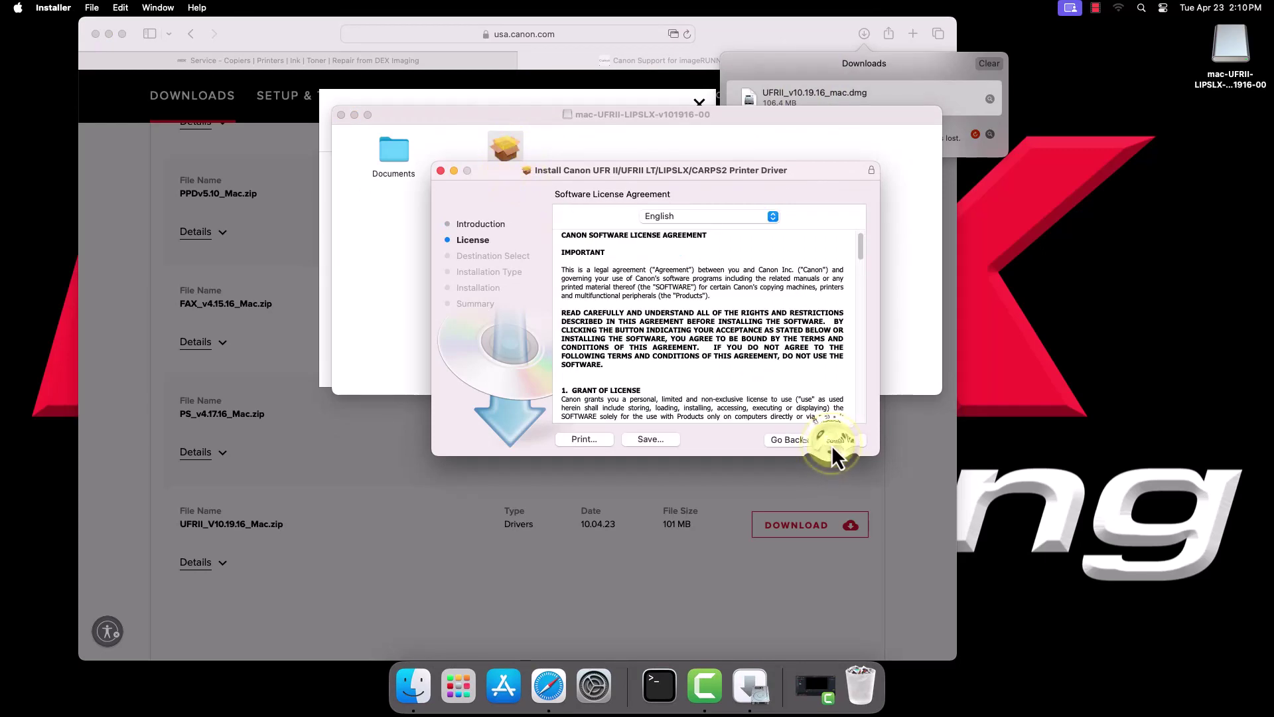
{"action": "left_click", "coordinate": [831, 445]}
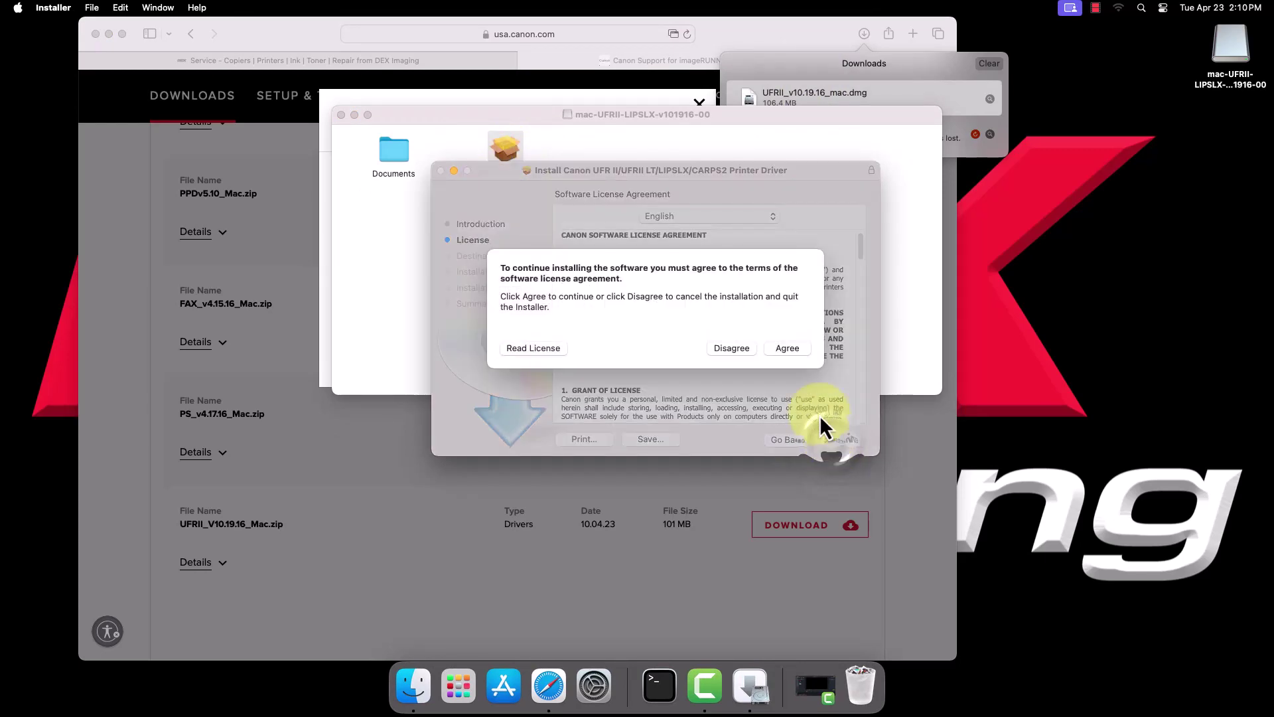
{"action": "left_click", "coordinate": [798, 351]}
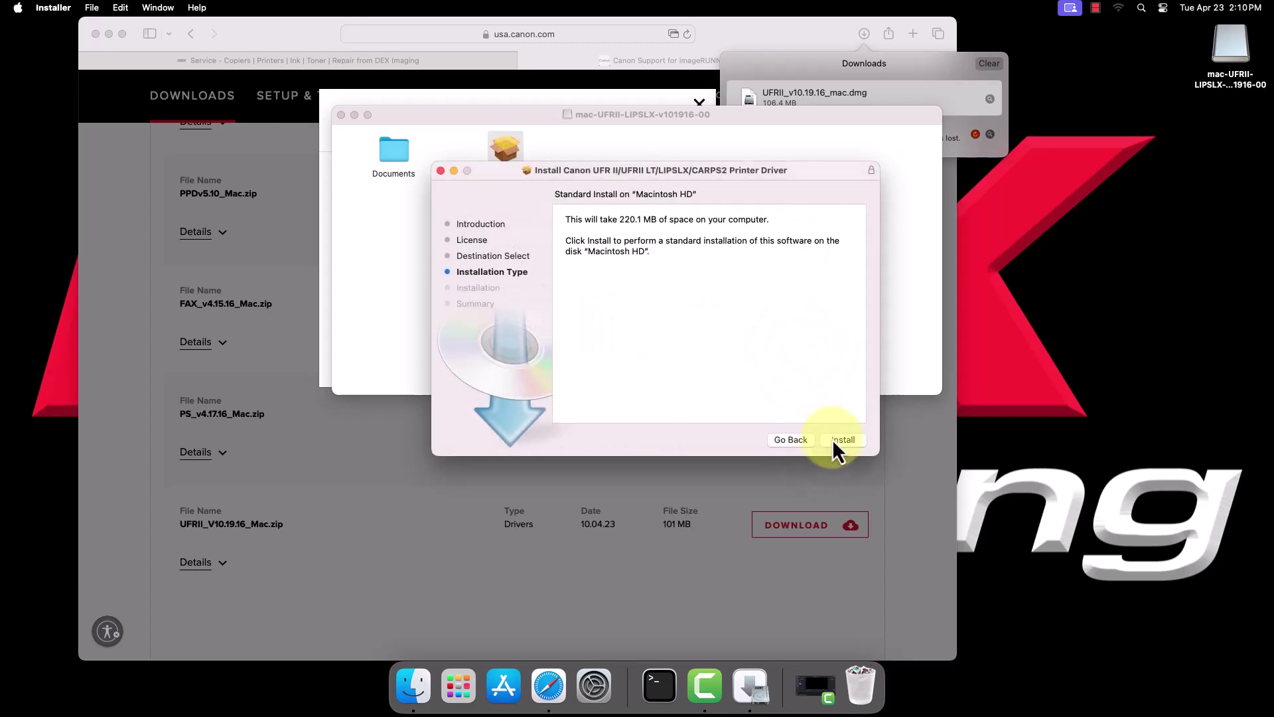
{"action": "left_click", "coordinate": [835, 440]}
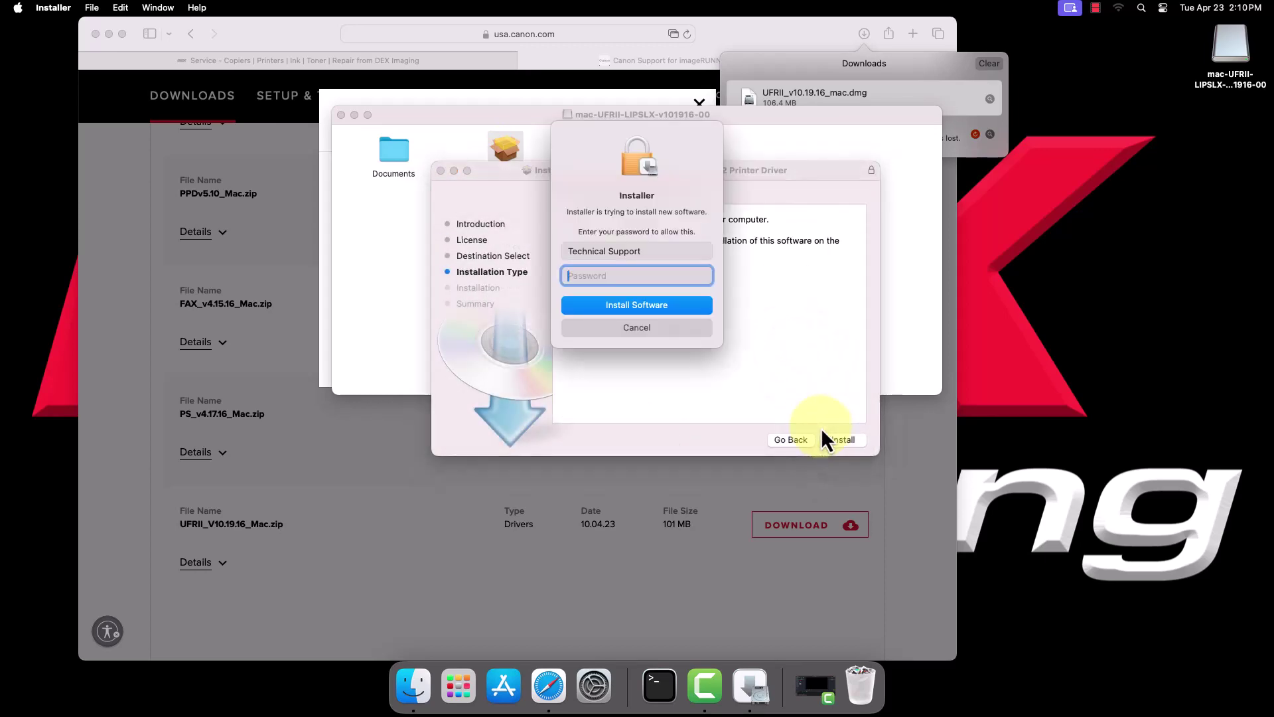
{"action": "type", "text": "•••••••••••"}
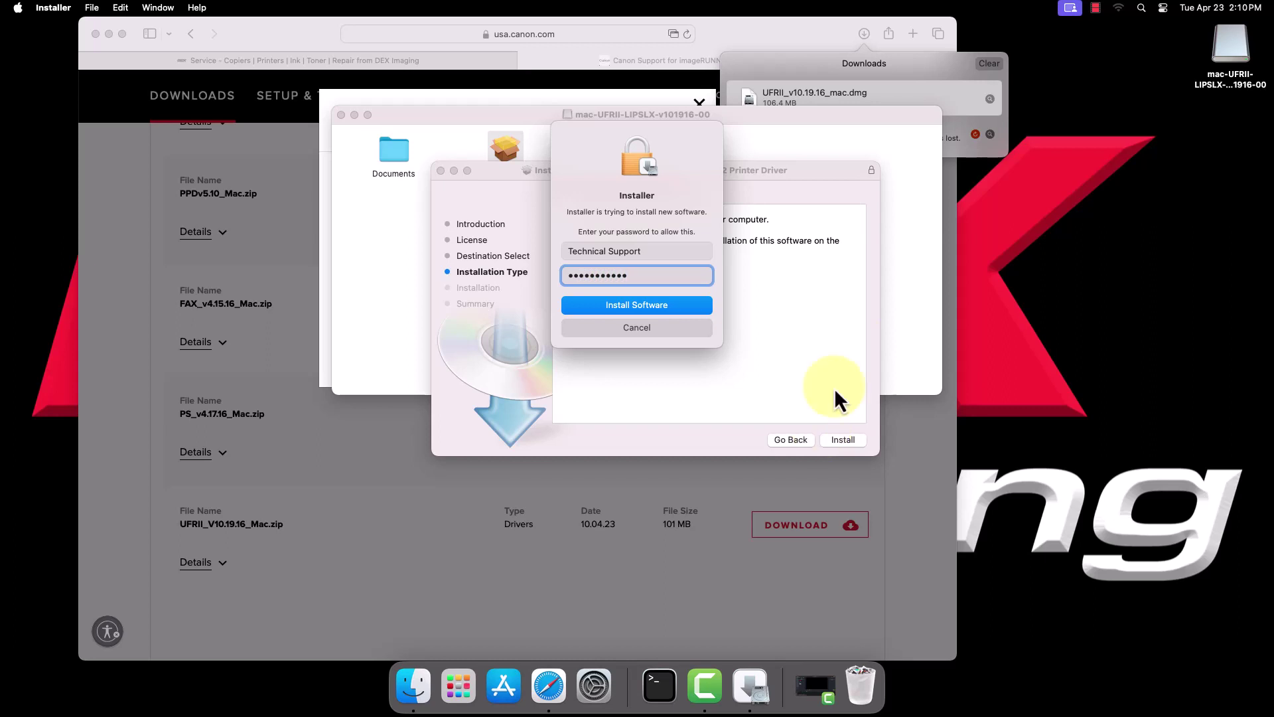
{"action": "left_click", "coordinate": [687, 309]}
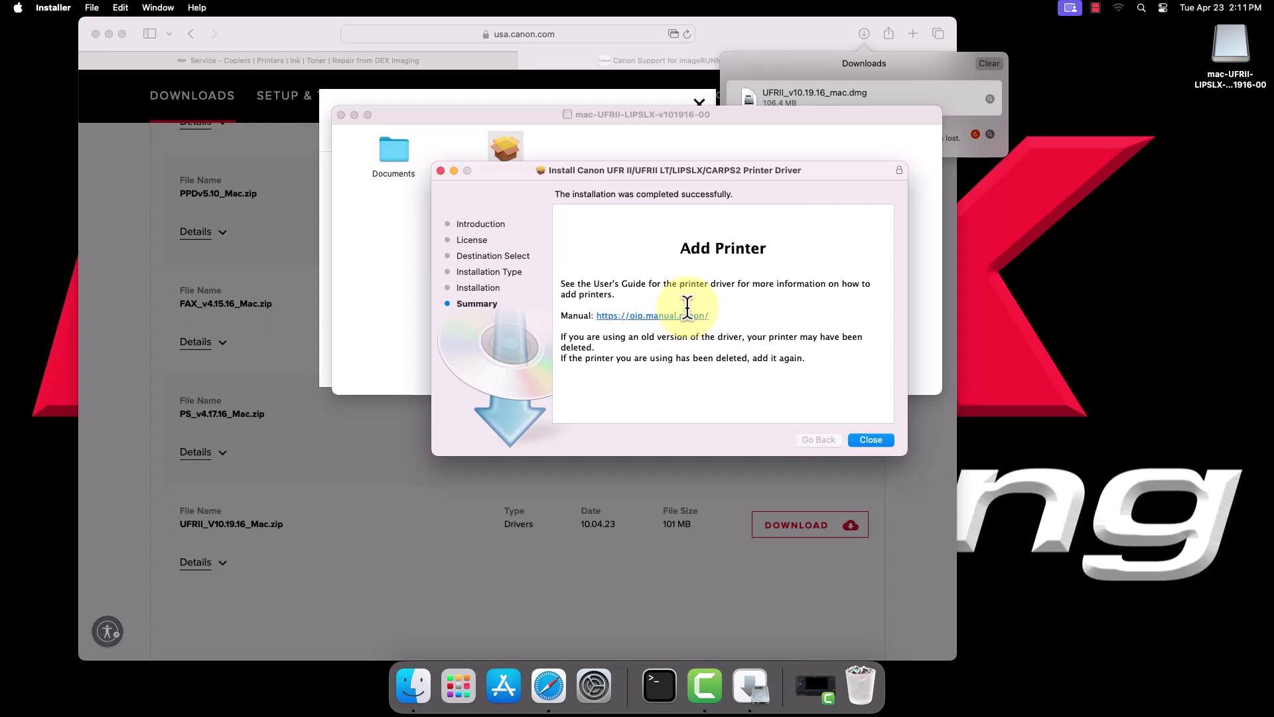
{"action": "left_click", "coordinate": [857, 441]}
{"action": "left_click", "coordinate": [697, 381]}
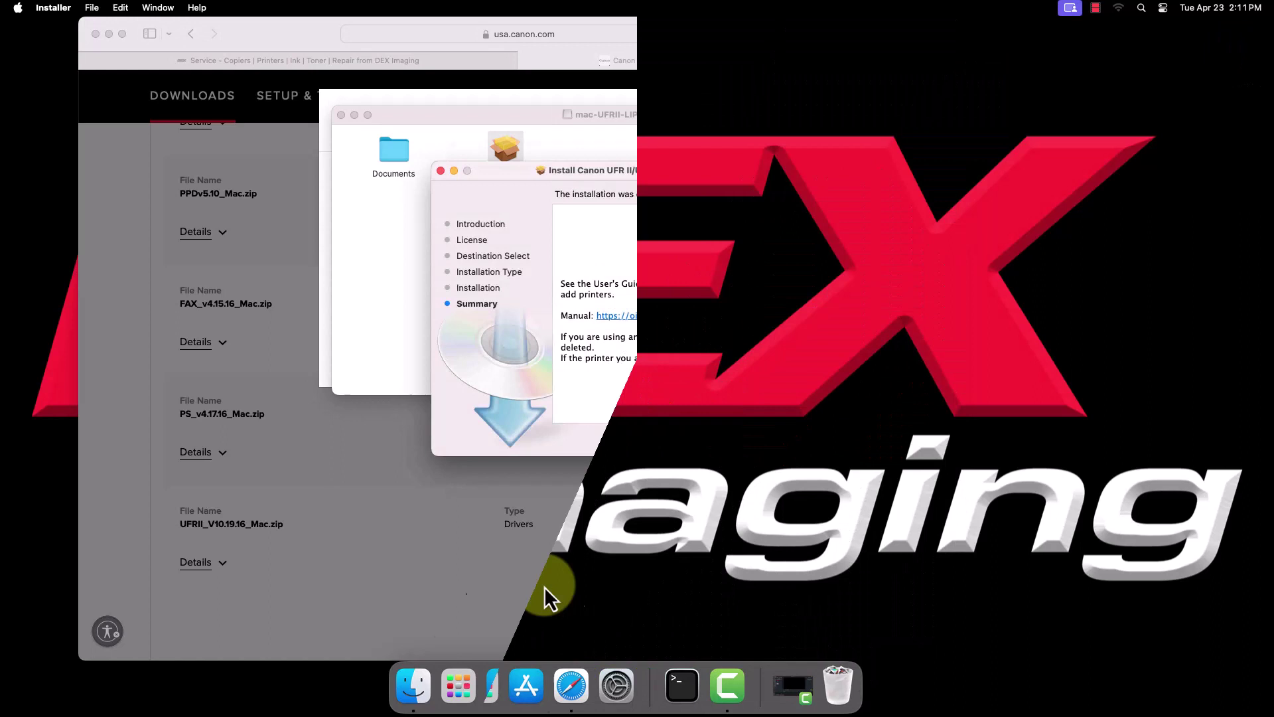
Open System Settings from the Dock and go to Printers & Scanners
{"action": "left_click", "coordinate": [624, 681]}
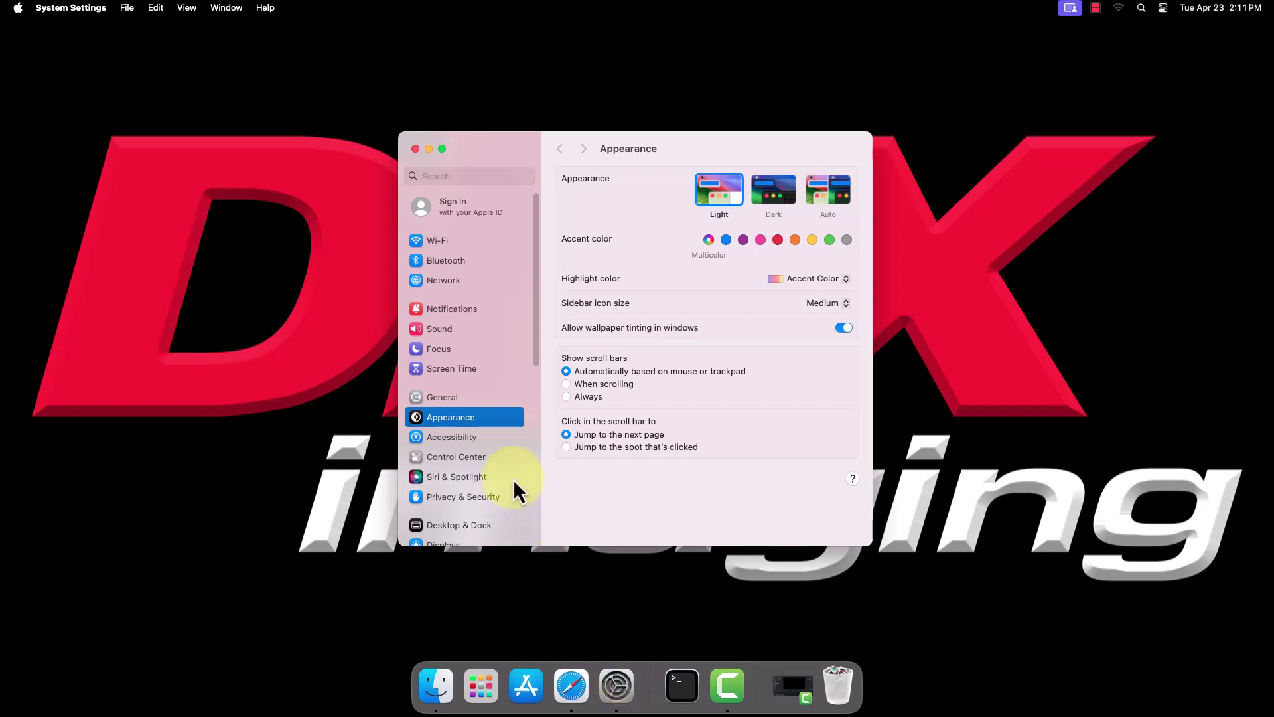
{"action": "scroll", "coordinate": [513, 485], "scroll_direction": "down", "scroll_amount": 10}
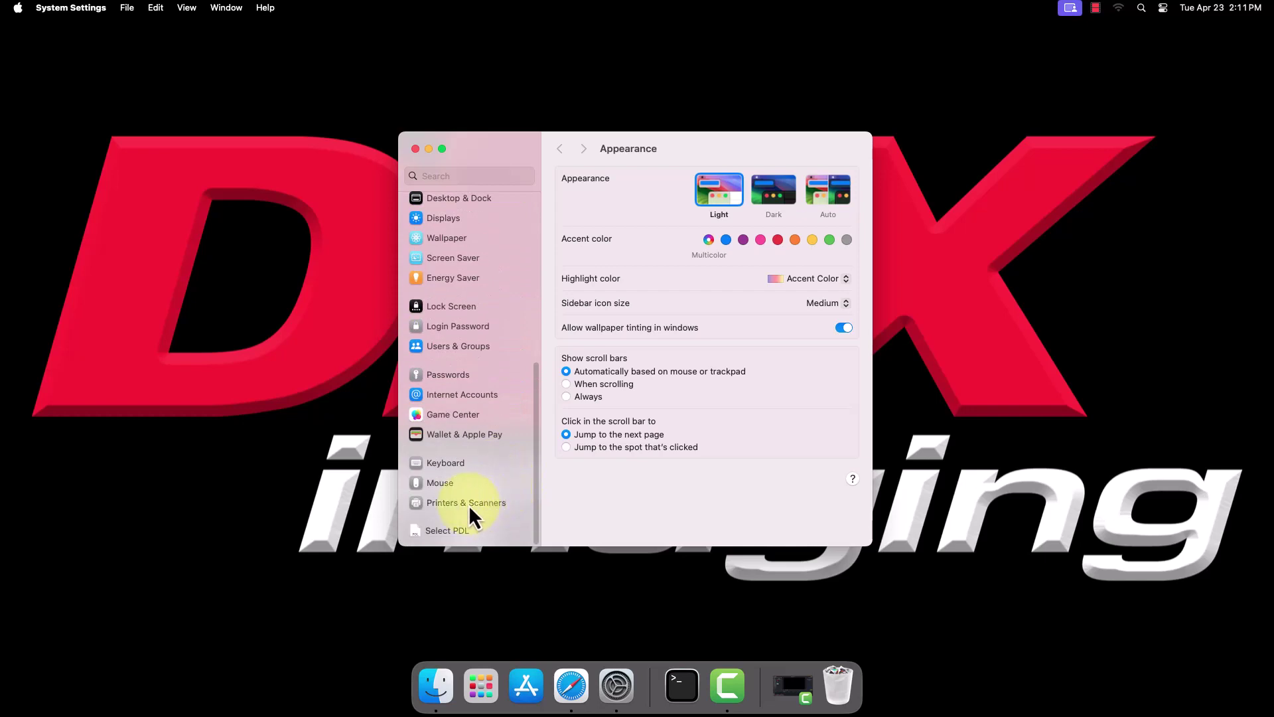
{"action": "left_click", "coordinate": [469, 504]}
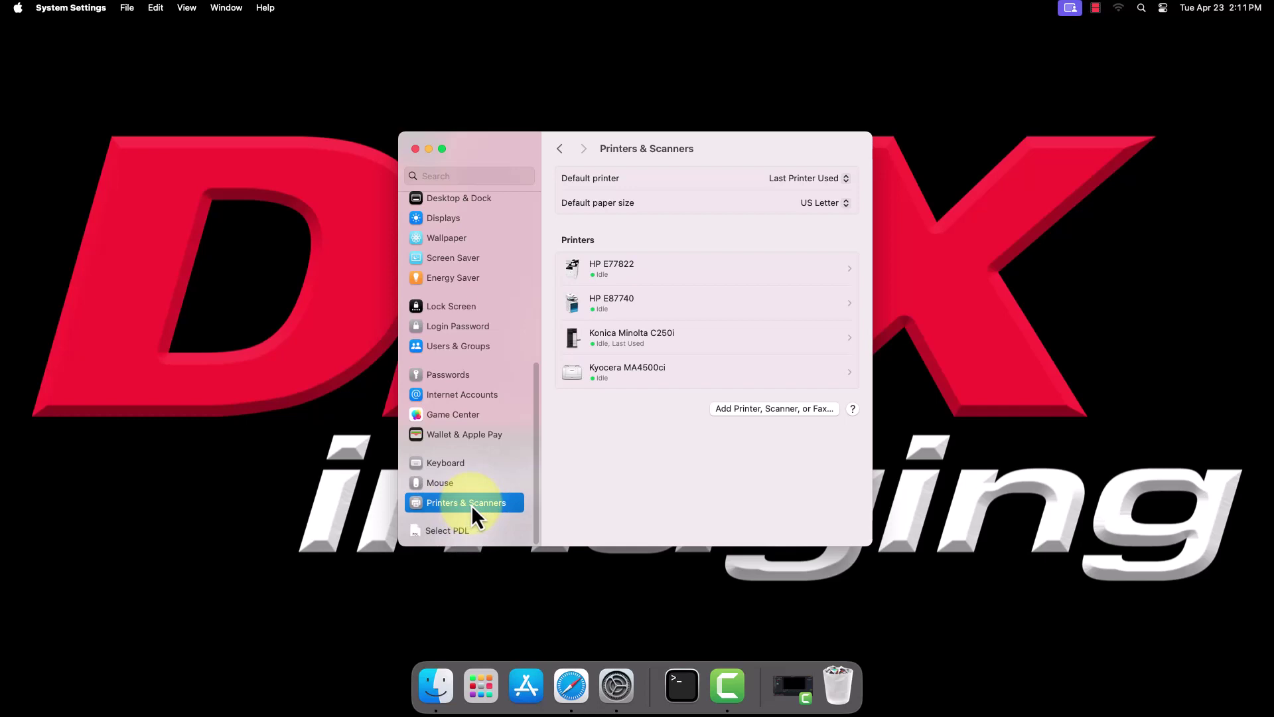
Add an IP printer at 192.168.81.26 and name it Canon iR-ADV C357
{"action": "left_click", "coordinate": [771, 409]}
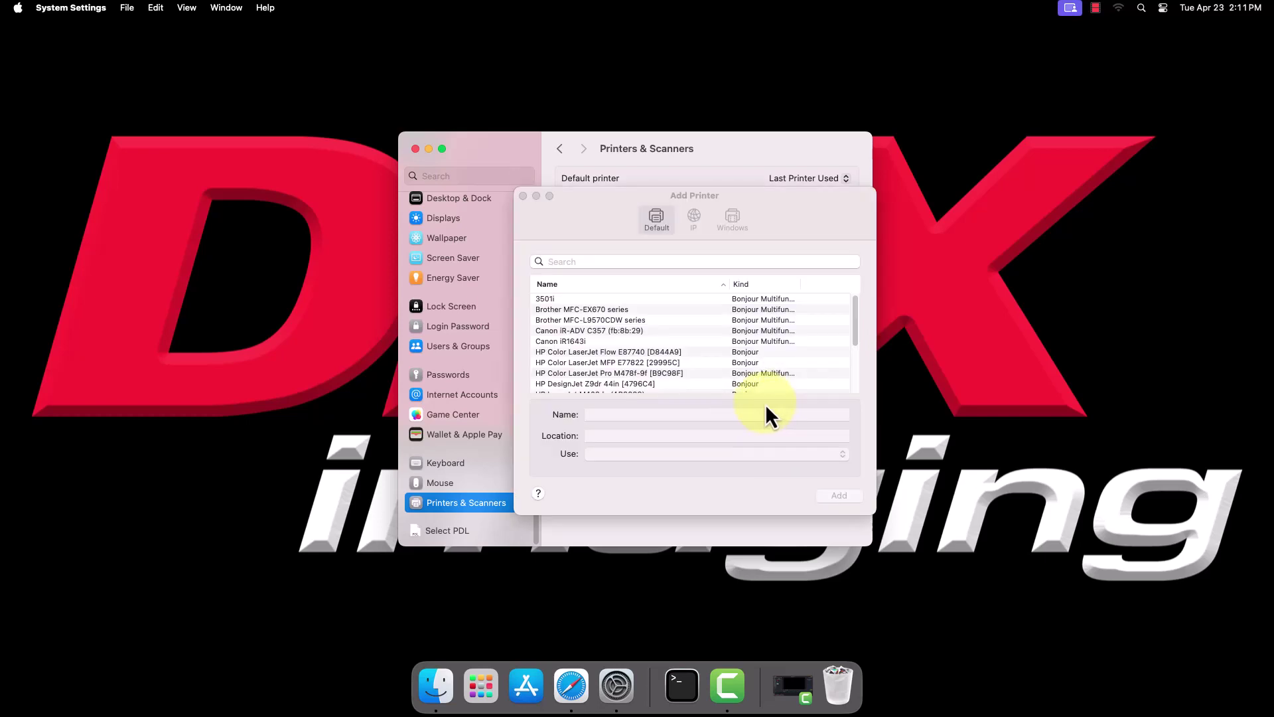
{"action": "left_click", "coordinate": [694, 219]}
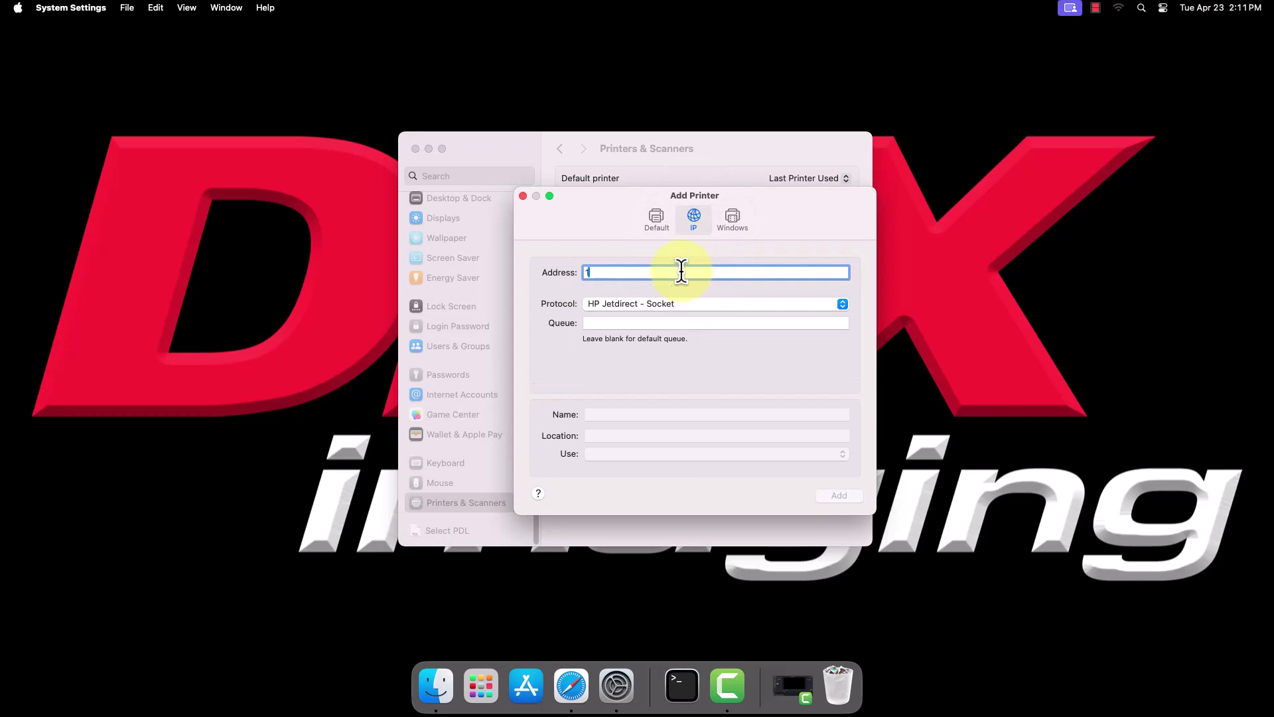
{"action": "type", "text": "192.168"}
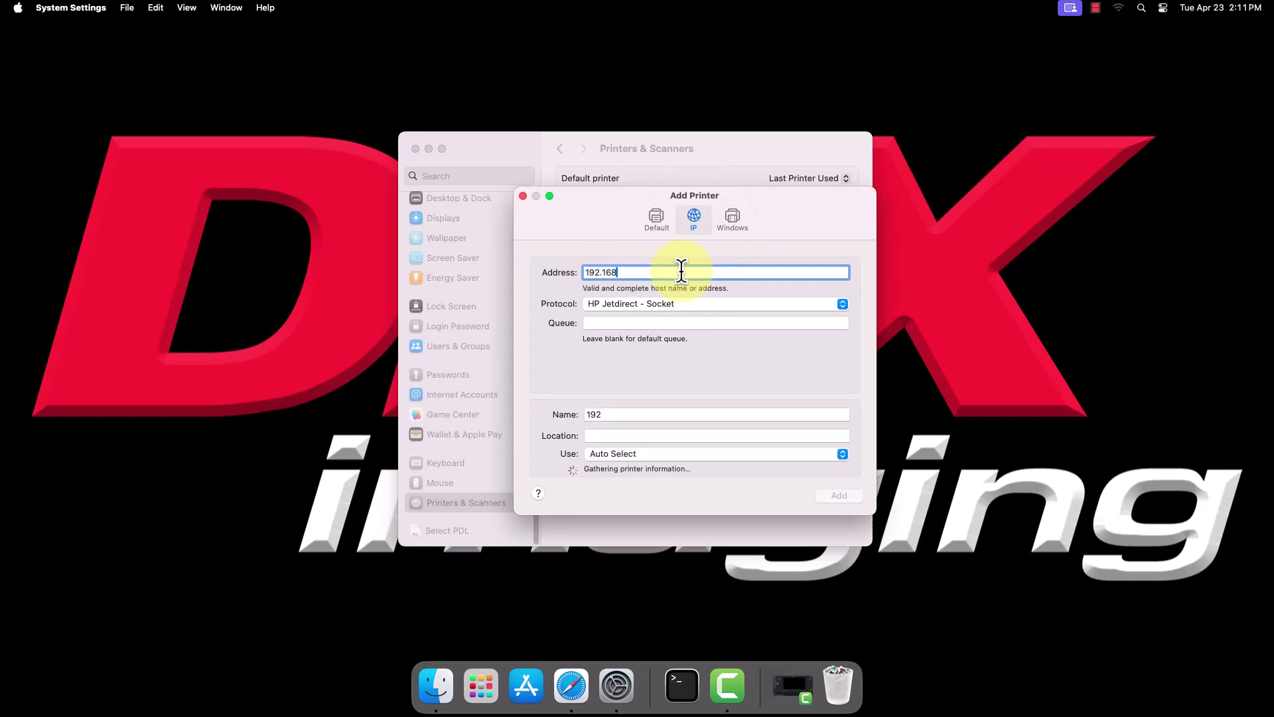
{"action": "type", "text": ".81.26"}
{"action": "left_click", "coordinate": [657, 407]}
{"action": "left_click_drag", "start_coordinate": [628, 409], "coordinate": [555, 407]}
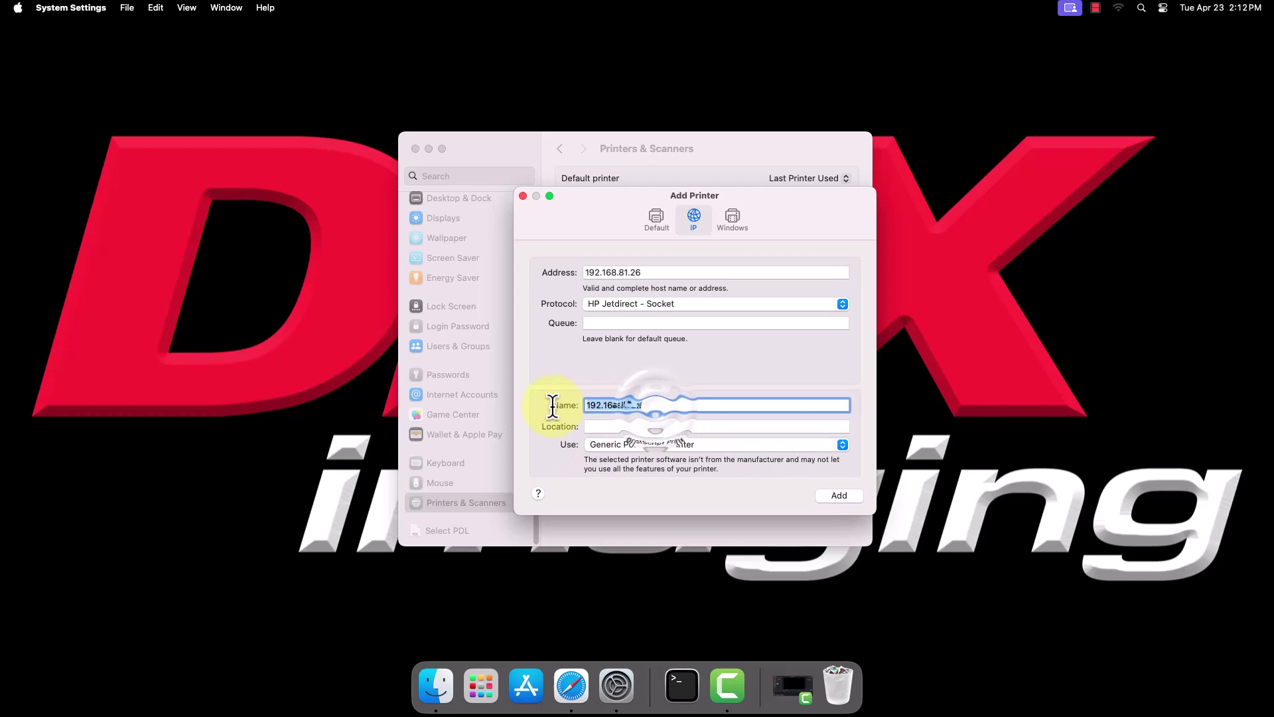
{"action": "type", "text": "Canon iR-ADV C357"}
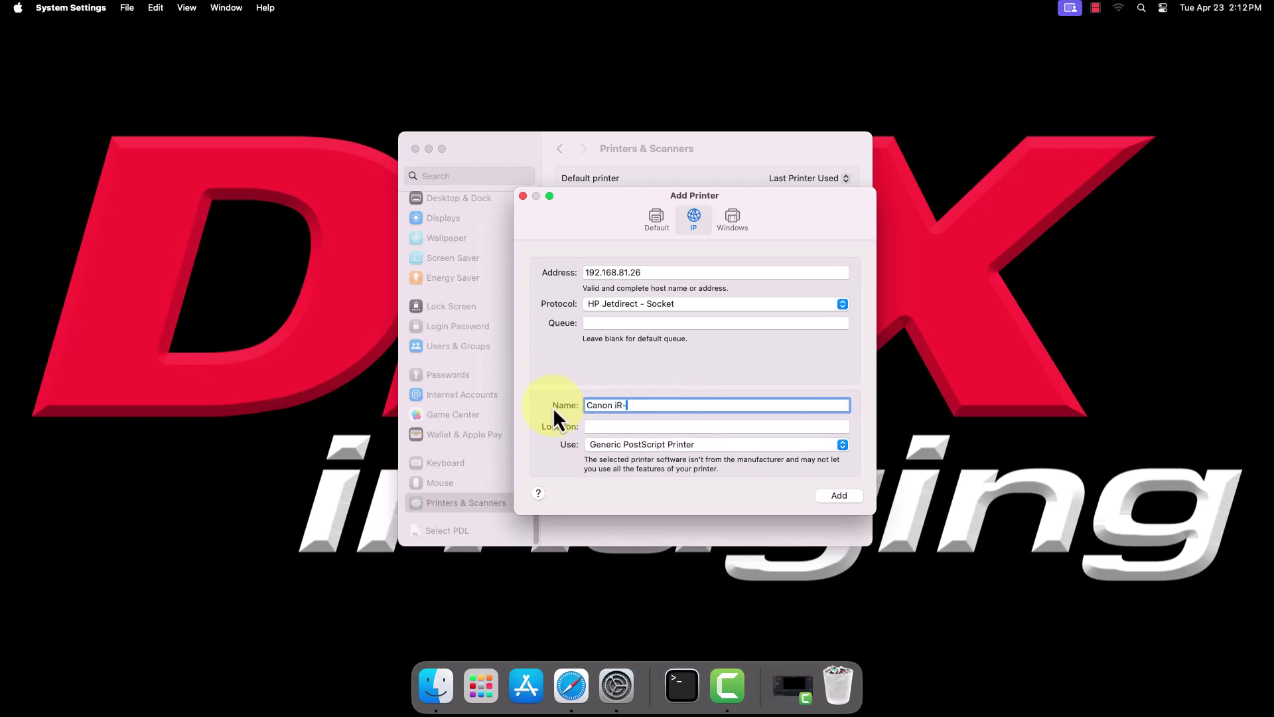
{"action": "left_click", "coordinate": [628, 451]}
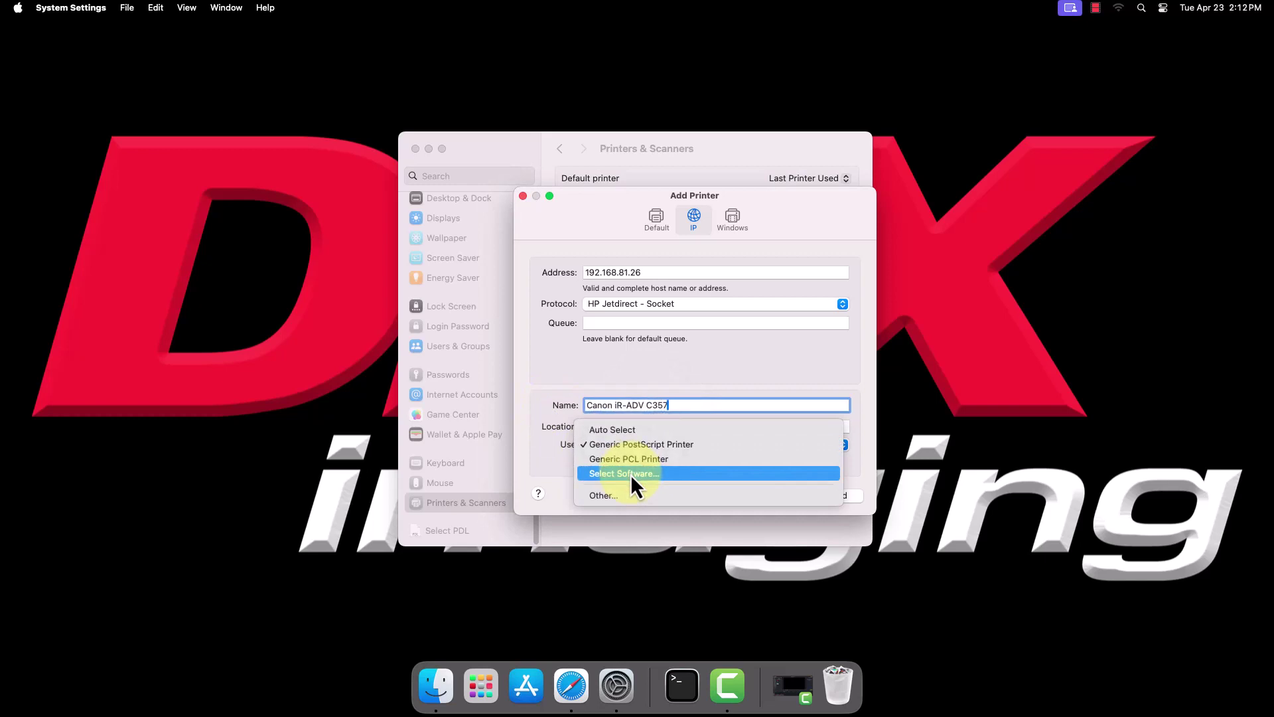
Filter the software list for 357 and choose the Canon iR-ADV C257/357 driver
{"action": "left_click", "coordinate": [630, 474]}
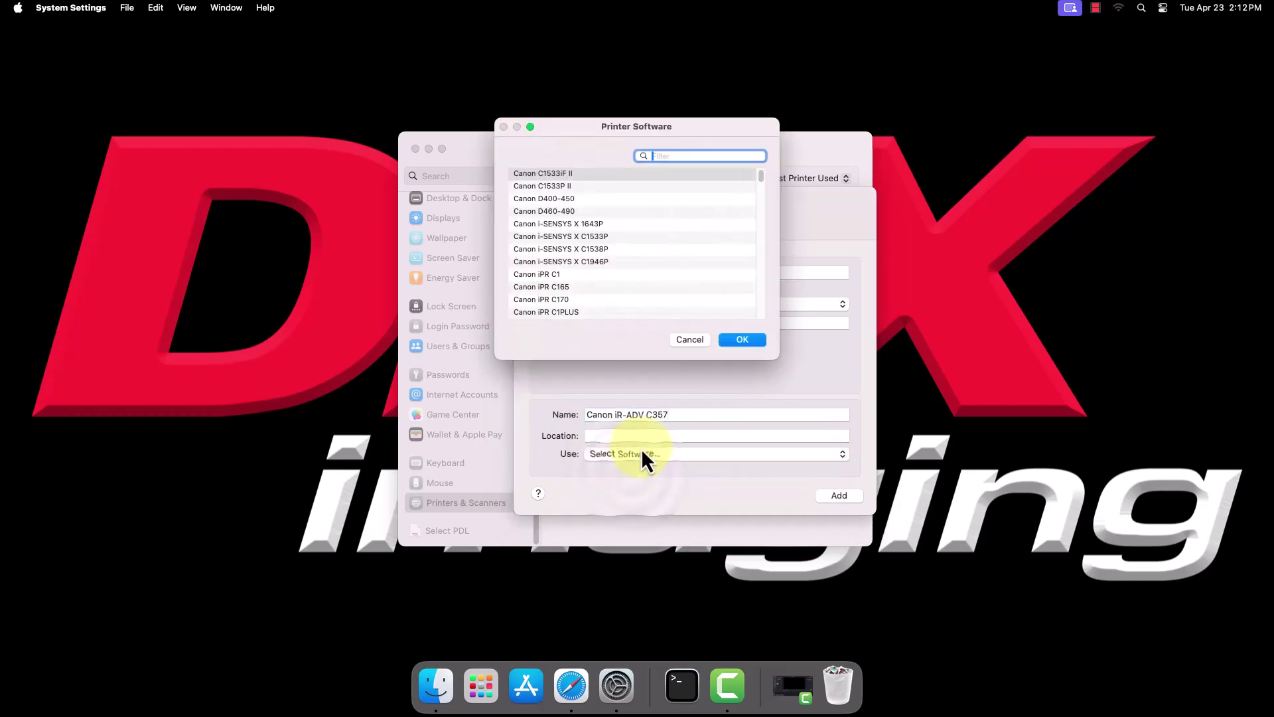
{"action": "type", "text": "357"}
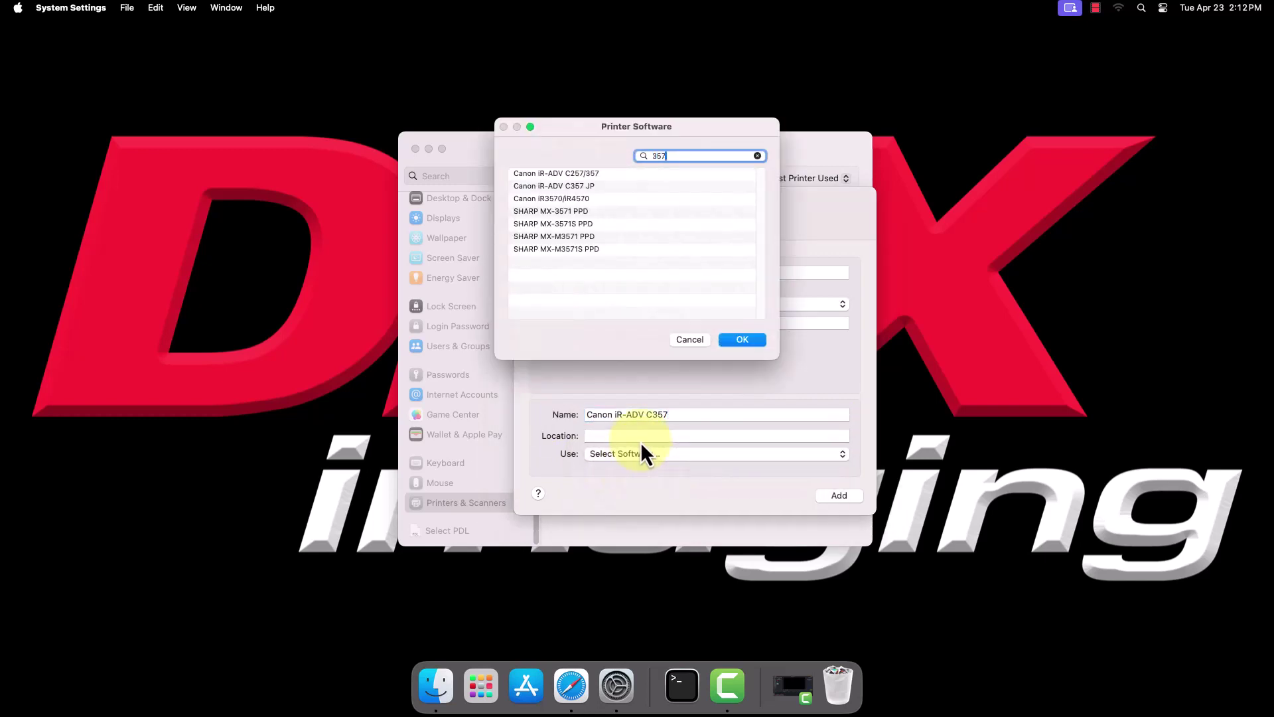
{"action": "left_click", "coordinate": [565, 178]}
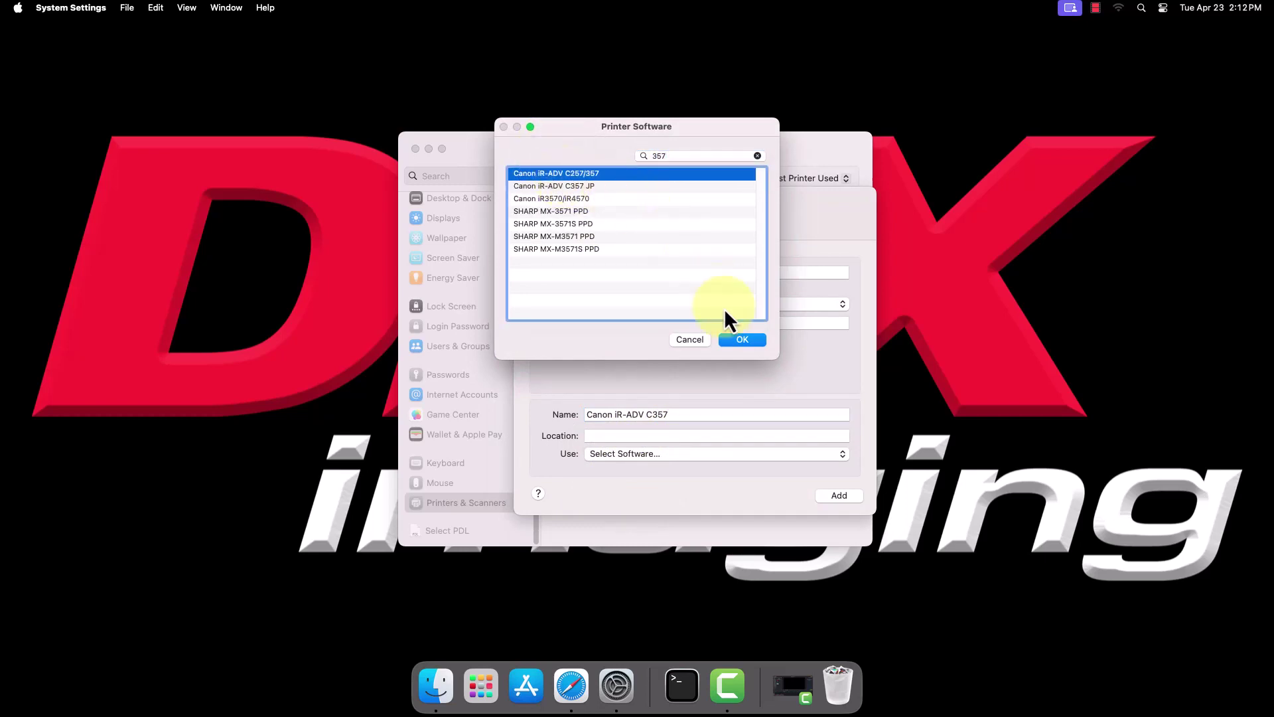
{"action": "left_click", "coordinate": [745, 343]}
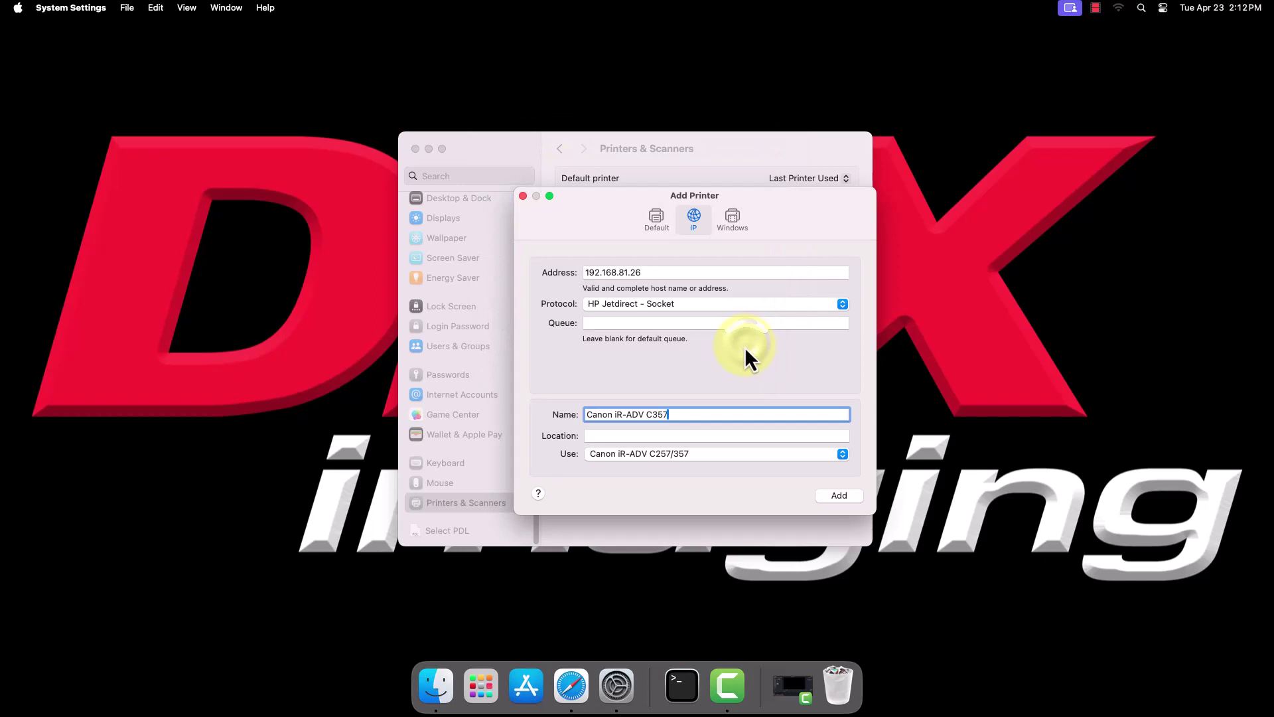
Add the Canon iR-ADV C357 and confirm its installed hardware options under Options & Supplies
{"action": "left_click", "coordinate": [837, 497]}
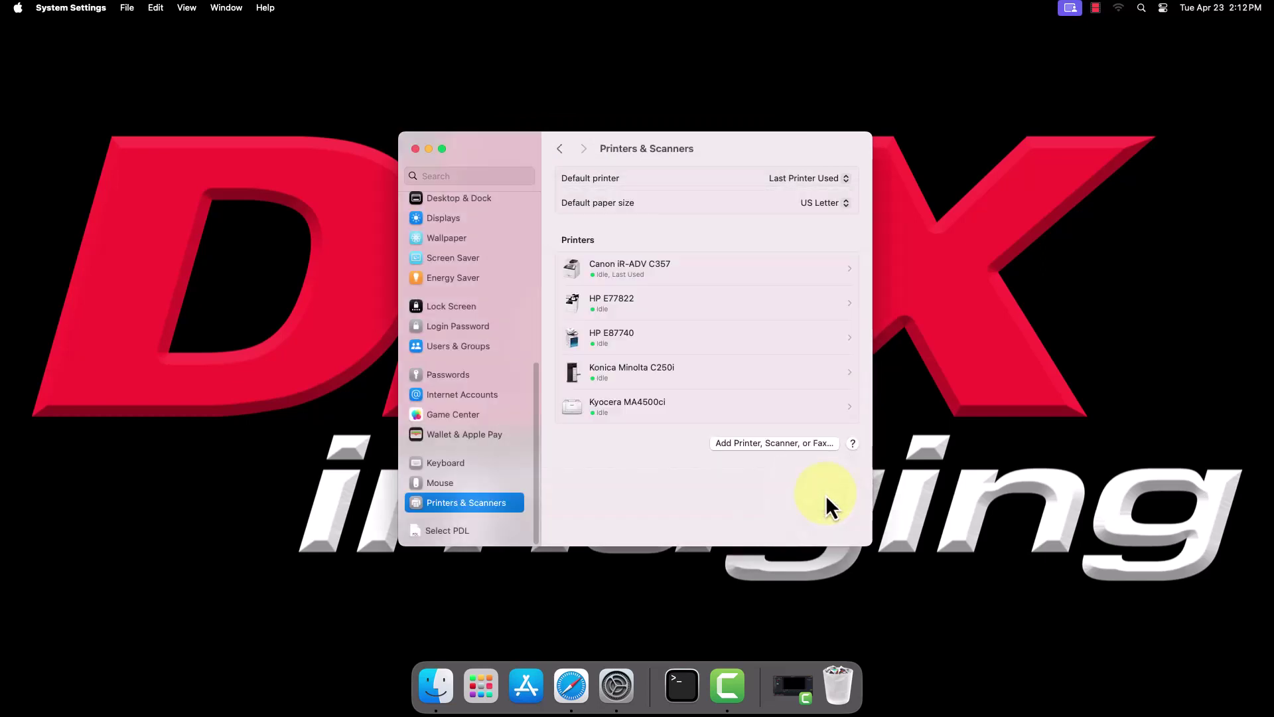
{"action": "left_click", "coordinate": [683, 283]}
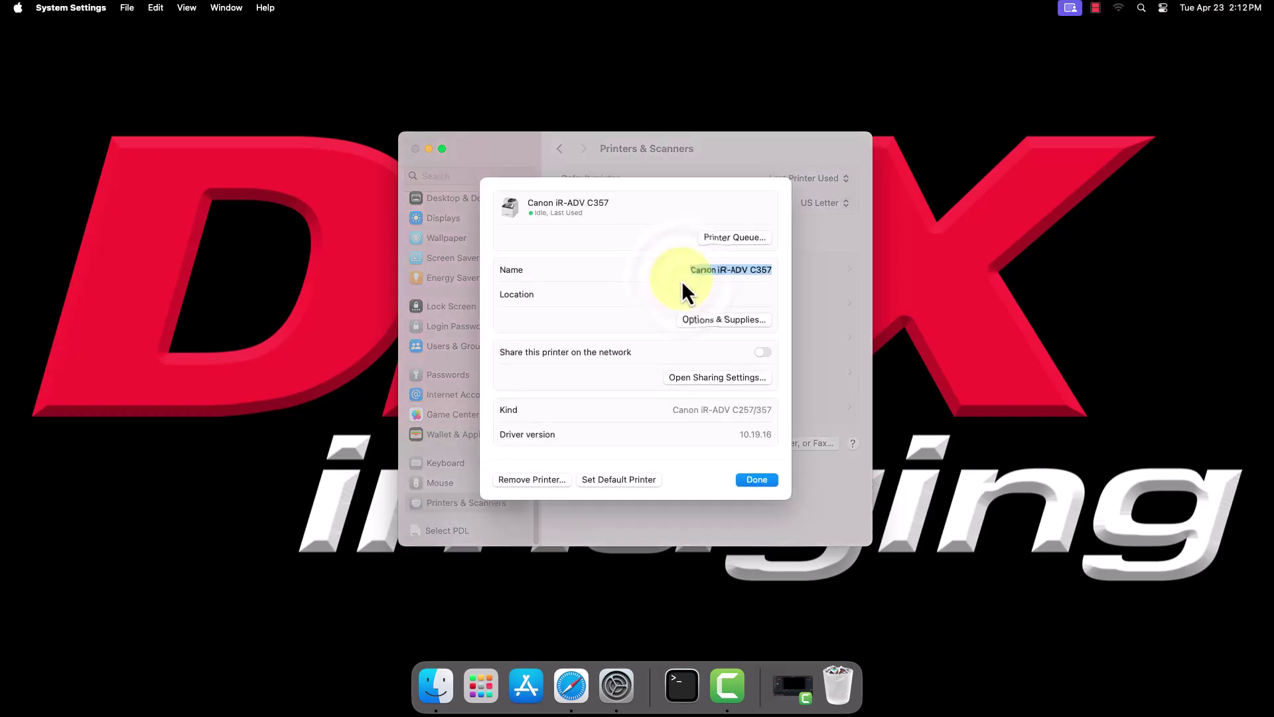
{"action": "left_click", "coordinate": [706, 323]}
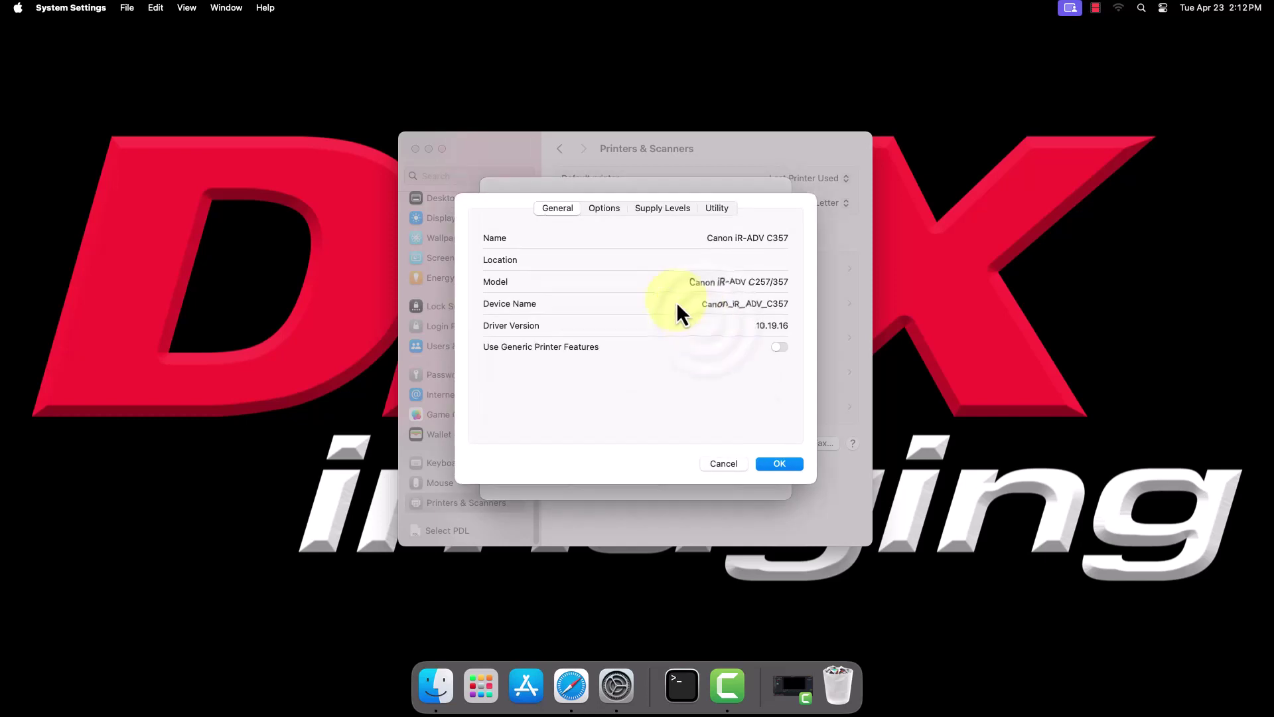
{"action": "left_click", "coordinate": [614, 212]}
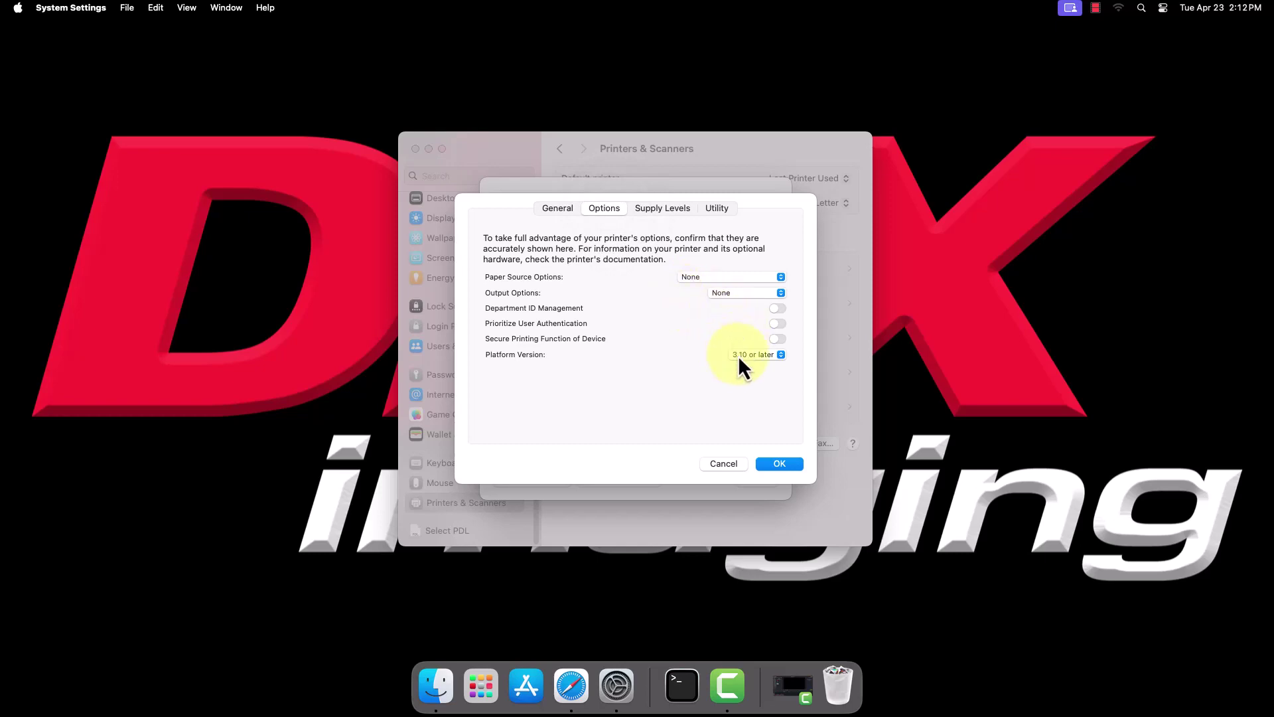
{"action": "left_click", "coordinate": [780, 462]}
Close the printer details and open Safari's File > Print for the DEX Imaging homepage
{"action": "left_click", "coordinate": [757, 476]}
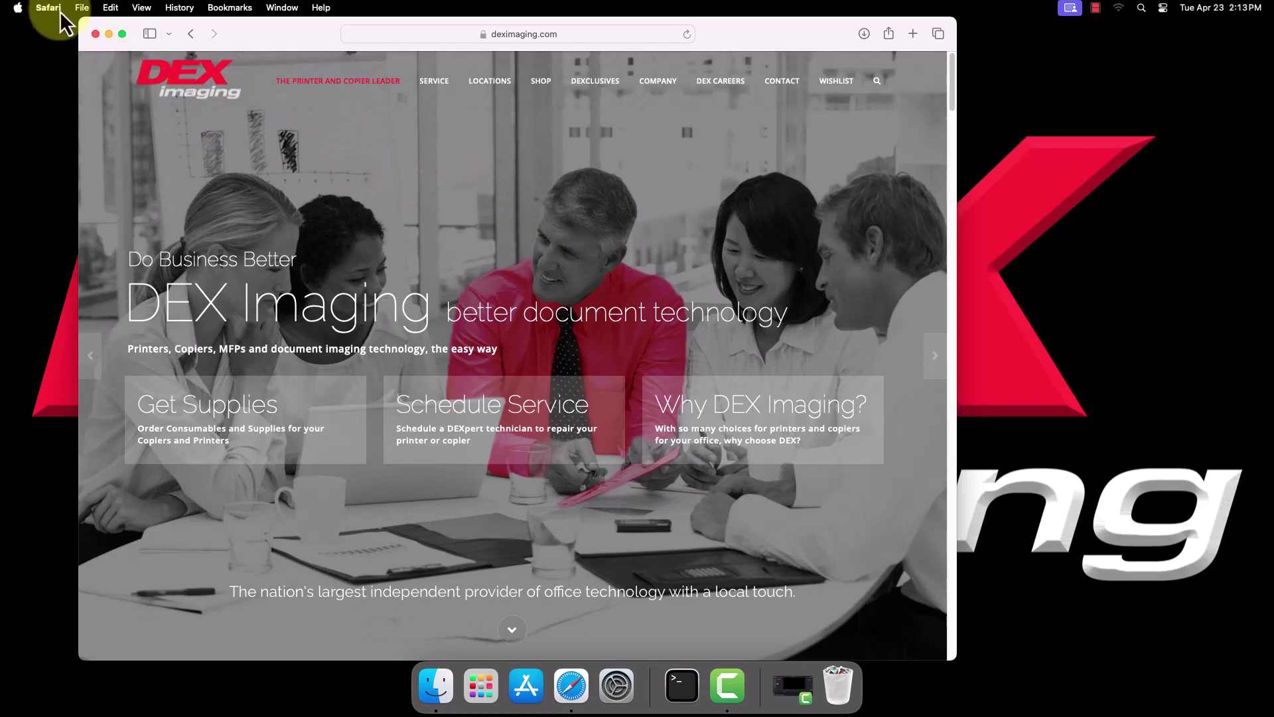
{"action": "left_click", "coordinate": [80, 8]}
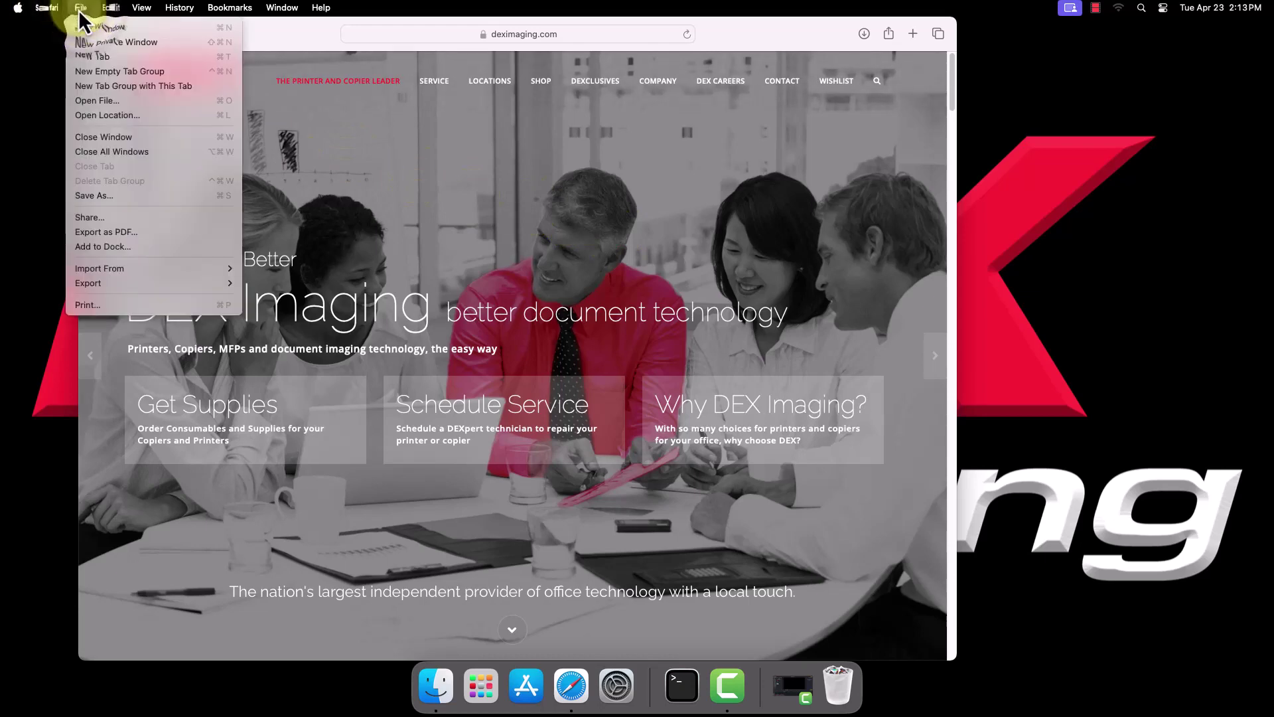
{"action": "left_click", "coordinate": [163, 307]}
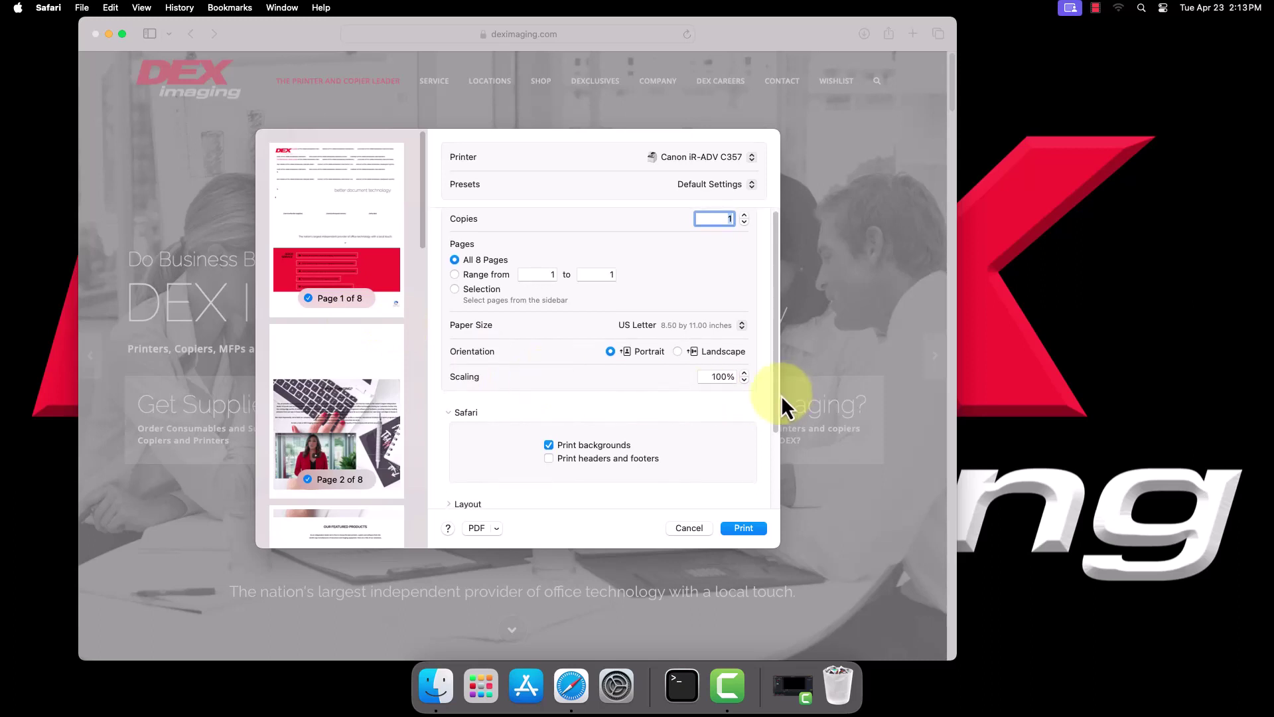
Set the Canon iR-ADV C357's Color Mode to Black and White in Printer Options > Quality
{"action": "left_click_drag", "start_coordinate": [781, 395], "coordinate": [791, 474]}
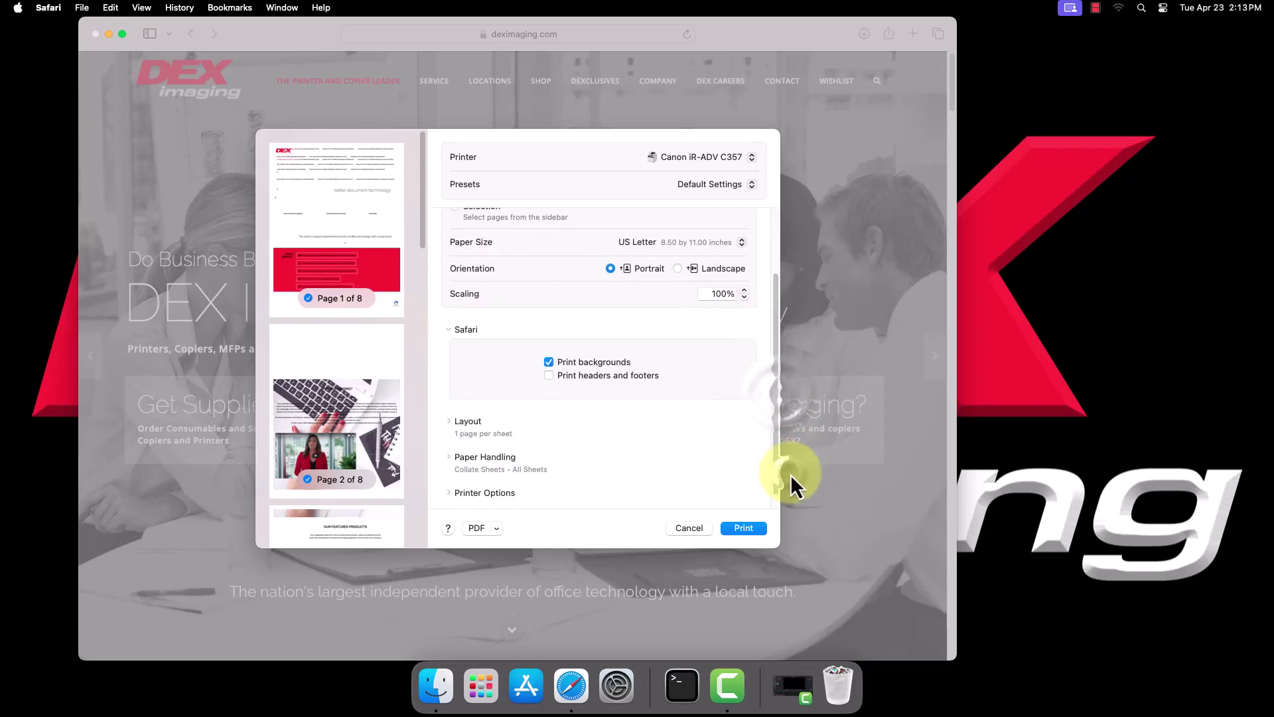
{"action": "left_click", "coordinate": [499, 495]}
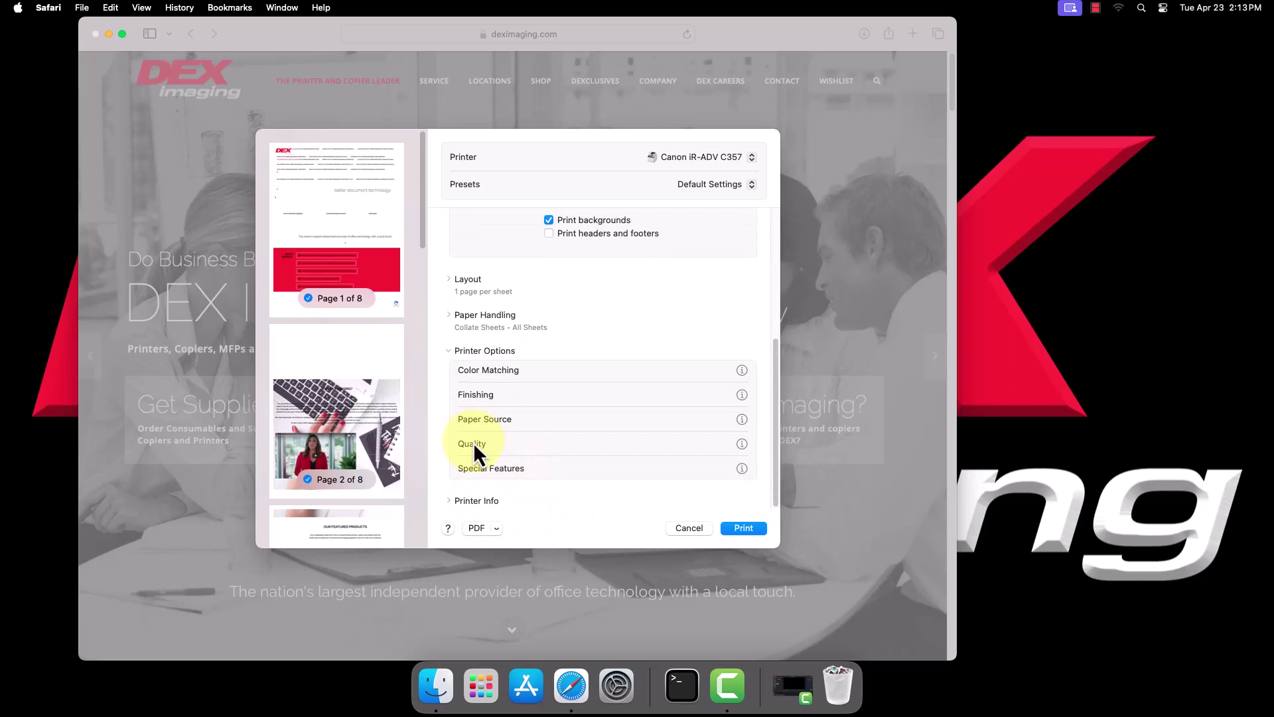
{"action": "left_click", "coordinate": [473, 443]}
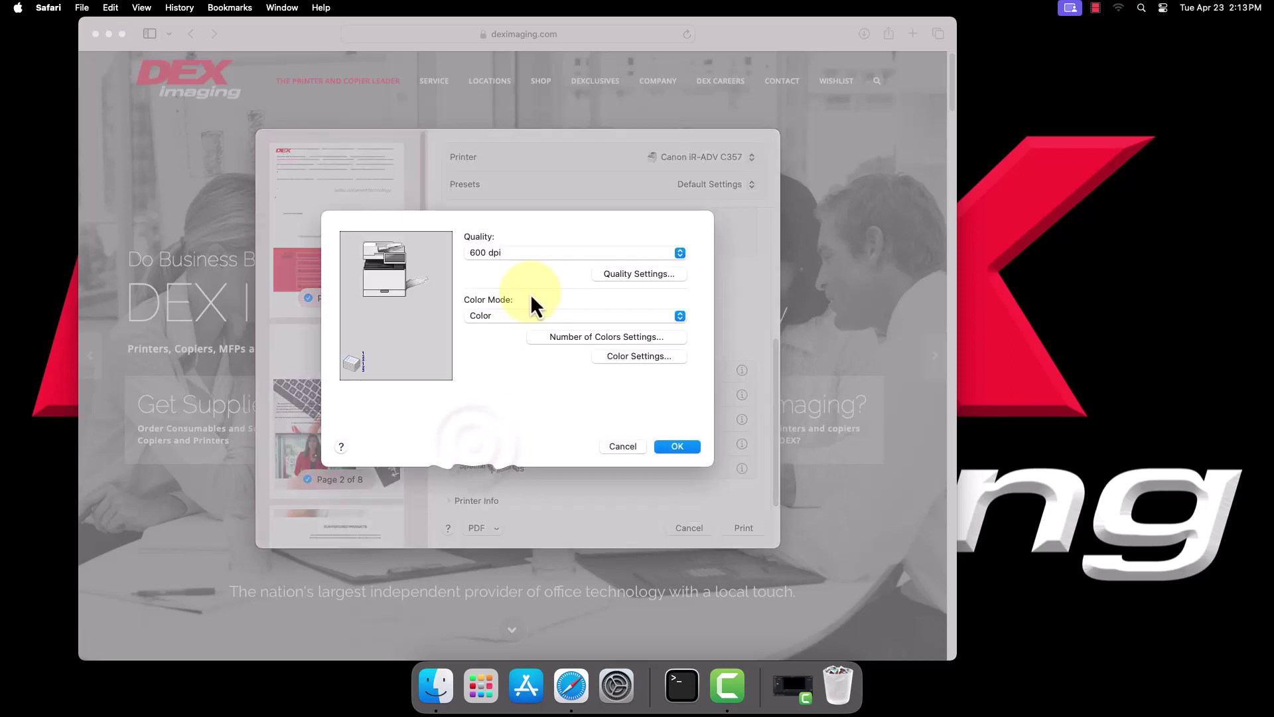
{"action": "left_click", "coordinate": [535, 316]}
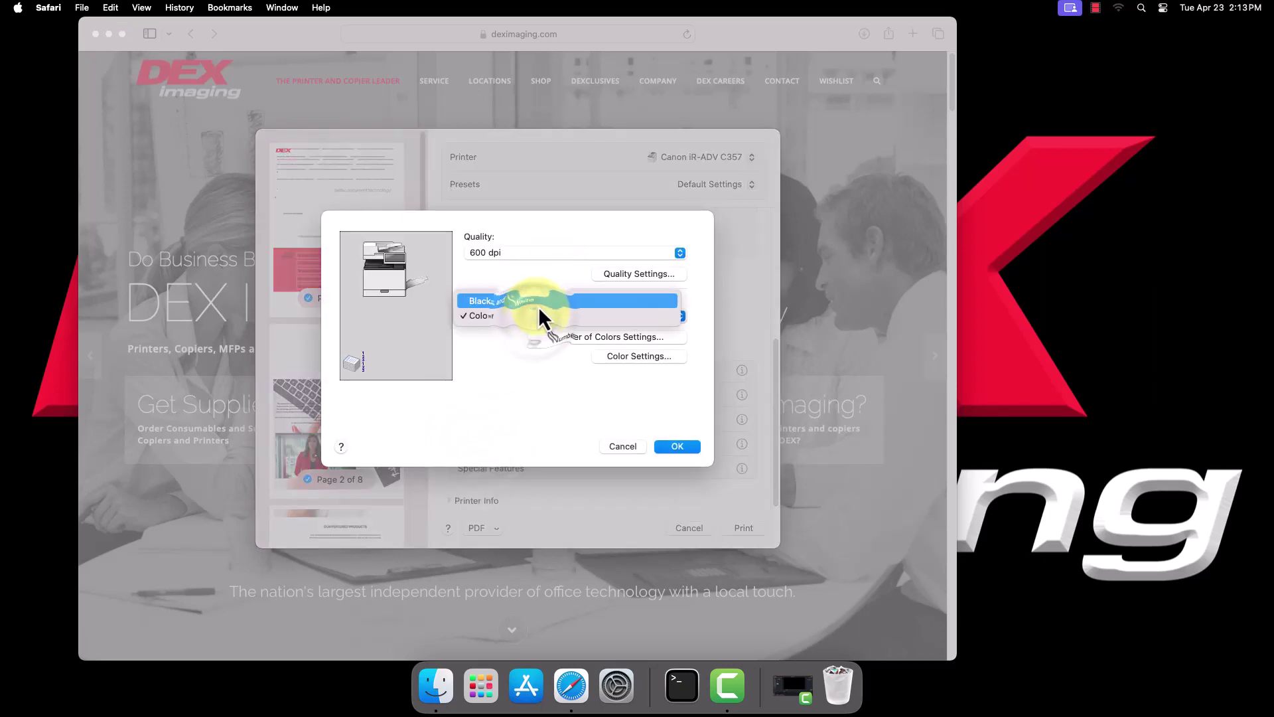
{"action": "left_click", "coordinate": [540, 305]}
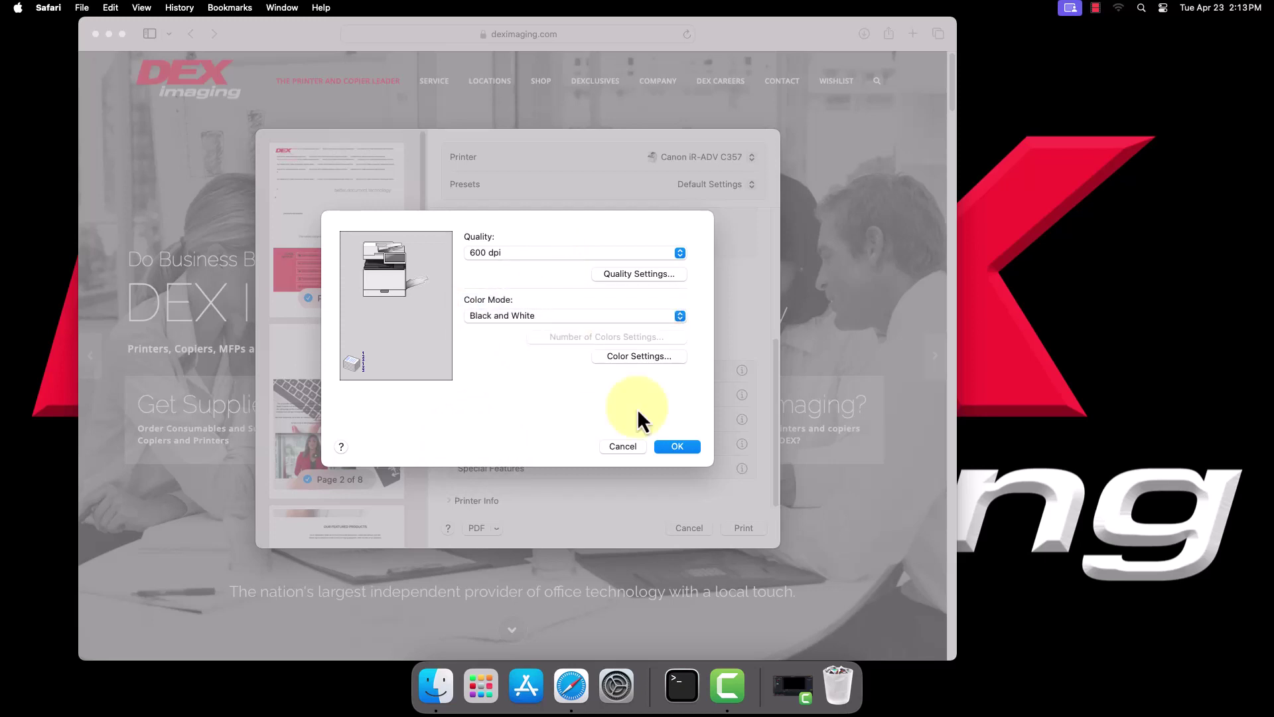
Save the current Black and White settings as a preset named 'Black & White'
{"action": "left_click", "coordinate": [675, 453]}
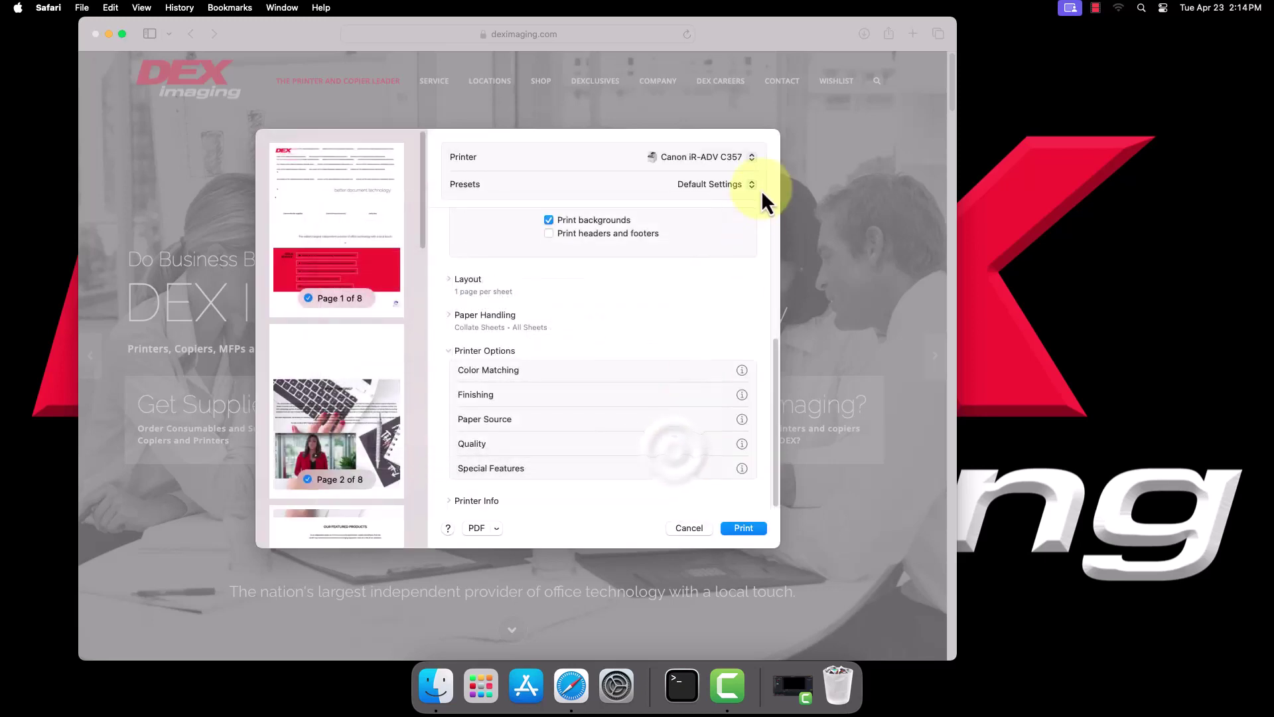
{"action": "left_click", "coordinate": [750, 187]}
{"action": "left_click", "coordinate": [732, 218]}
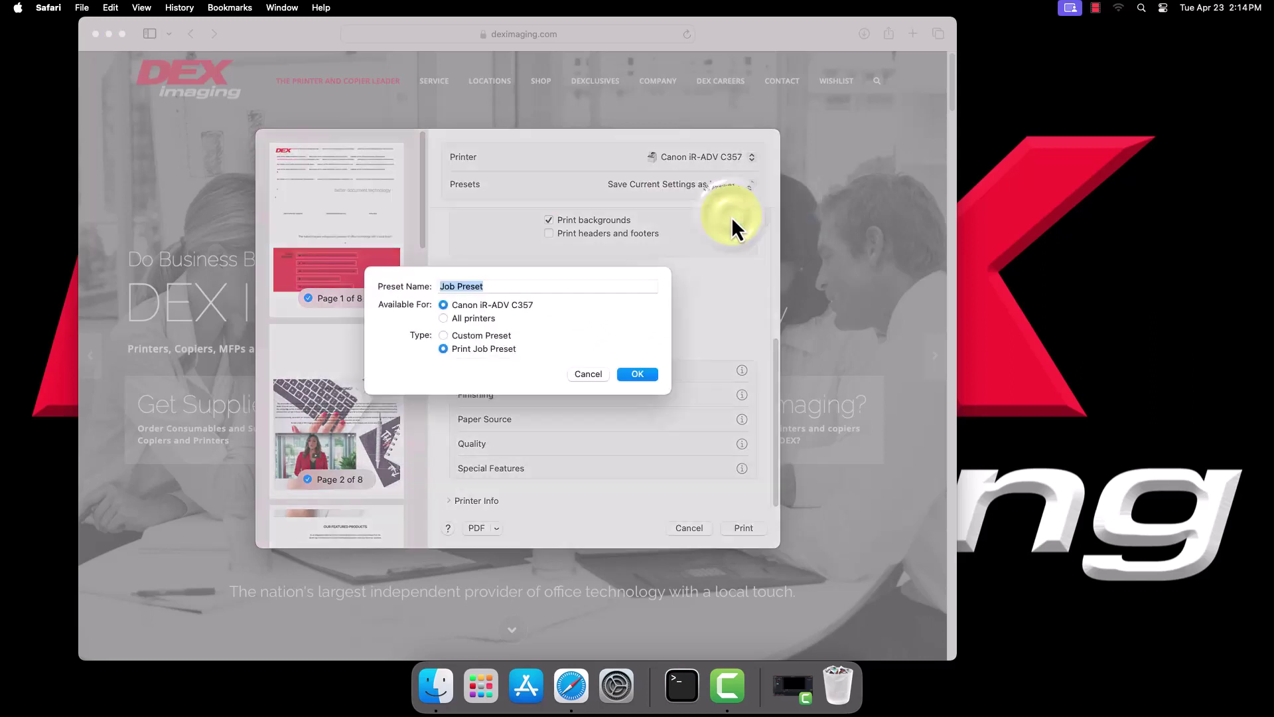
{"action": "type", "text": "Bl"}
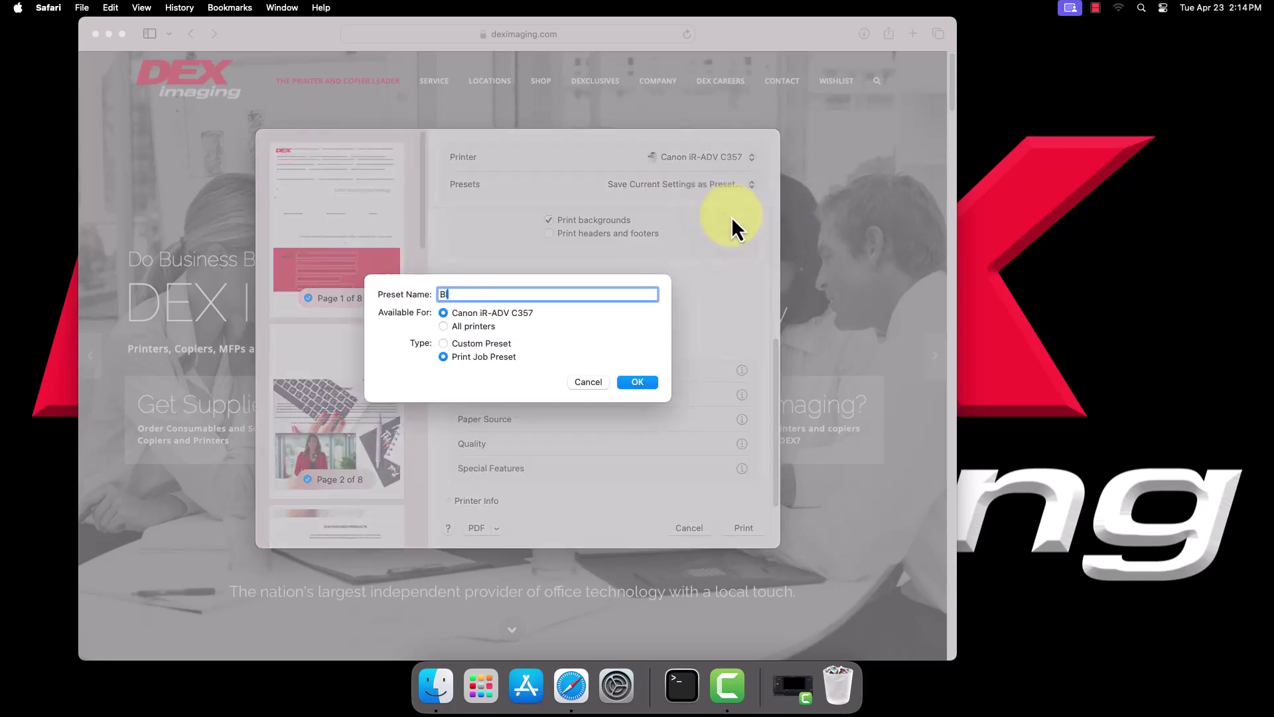
{"action": "type", "text": "ack & White"}
{"action": "left_click", "coordinate": [637, 383]}
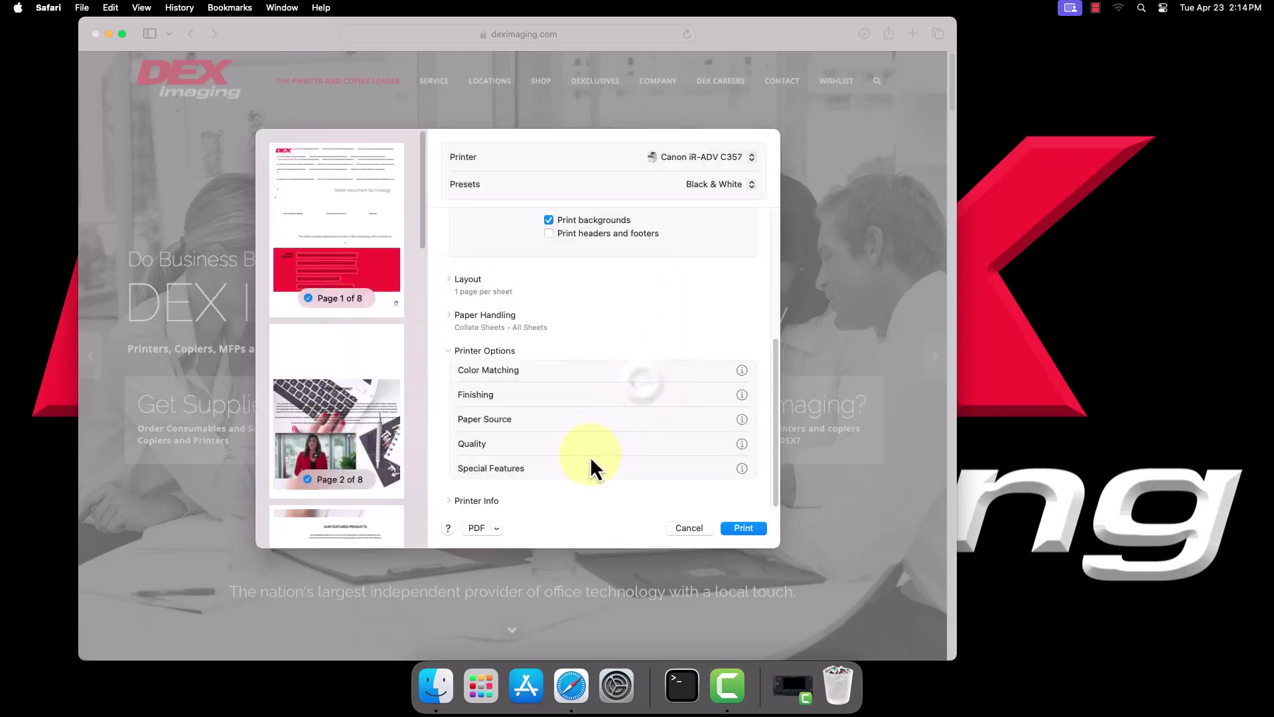
Set Color Mode back to Color, save it as preset 'Color', then reselect 'Black & White'
{"action": "left_click", "coordinate": [472, 451]}
{"action": "left_click", "coordinate": [521, 322]}
{"action": "left_click", "coordinate": [530, 309]}
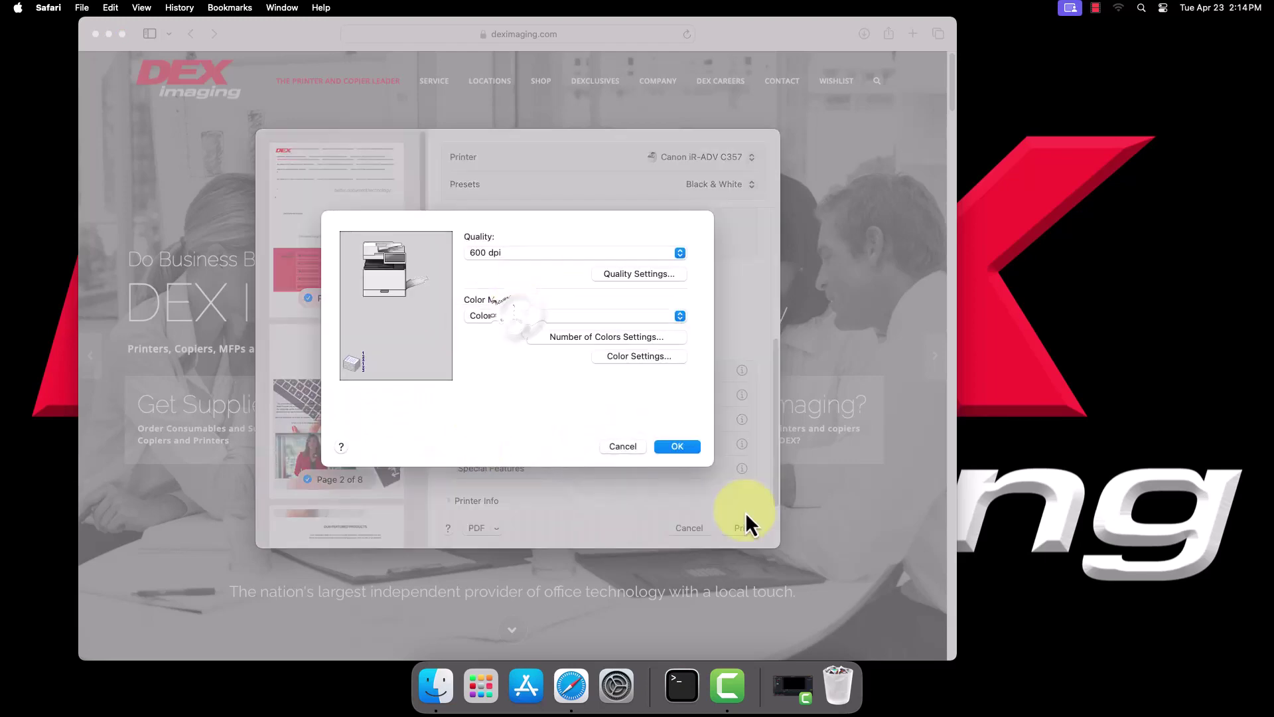
{"action": "left_click", "coordinate": [674, 444]}
{"action": "left_click", "coordinate": [706, 187]}
{"action": "left_click", "coordinate": [704, 211]}
{"action": "type", "text": "Color"}
{"action": "left_click", "coordinate": [634, 381]}
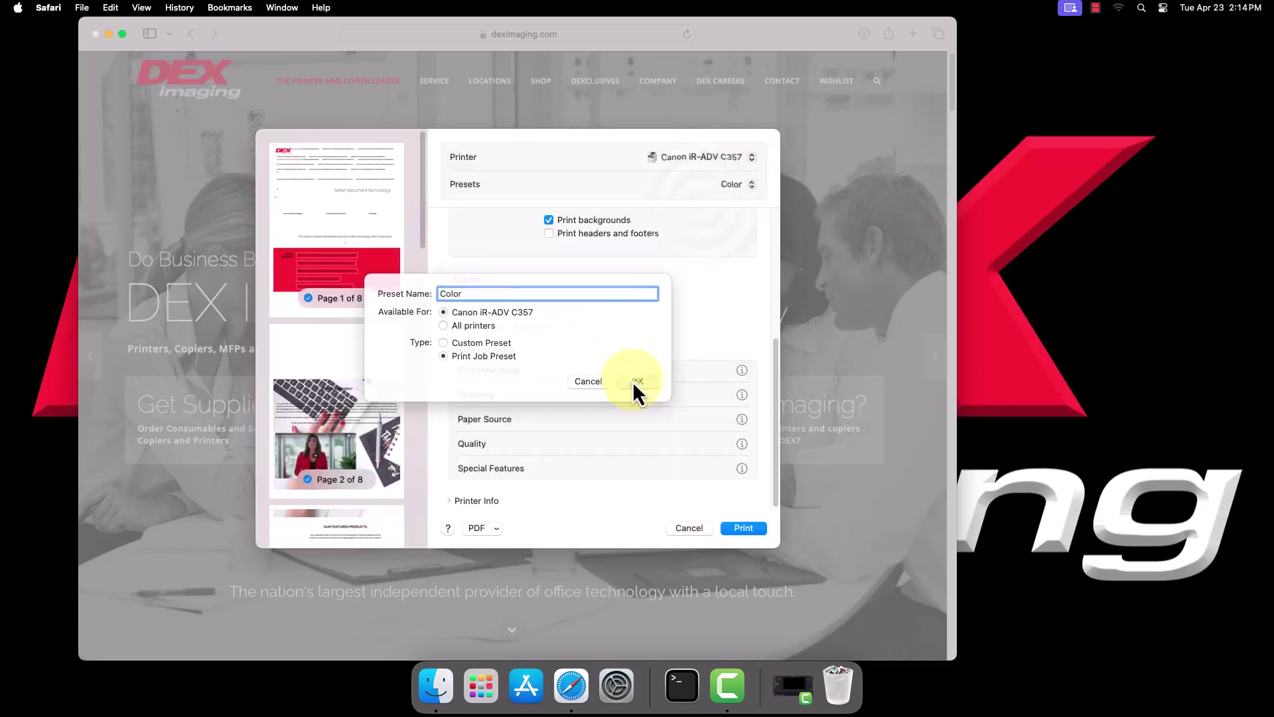
{"action": "left_click", "coordinate": [734, 185]}
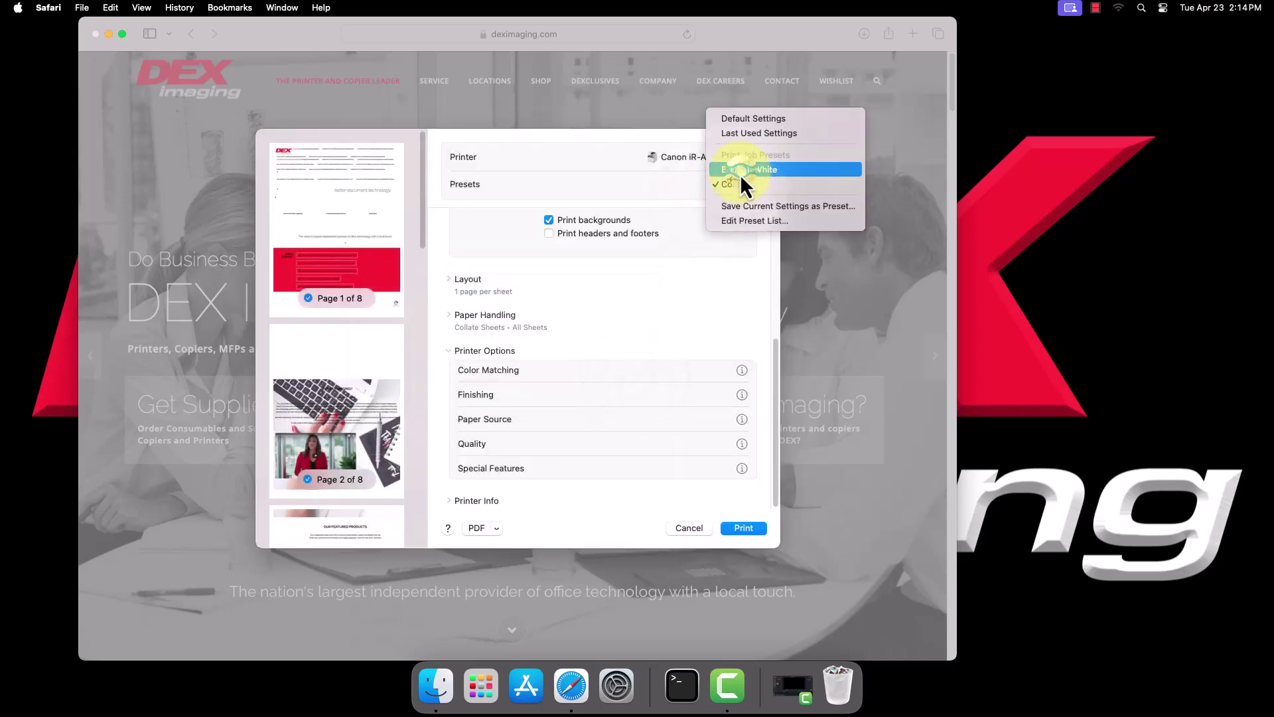
{"action": "left_click", "coordinate": [740, 171]}
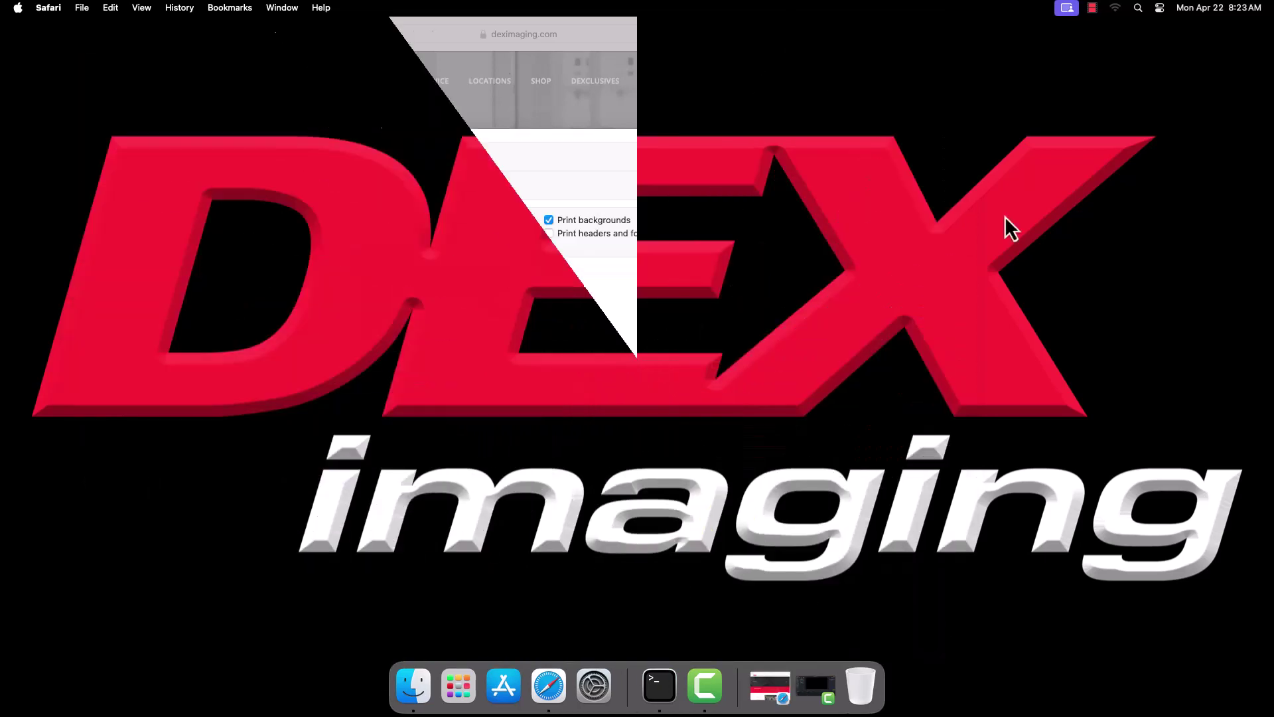